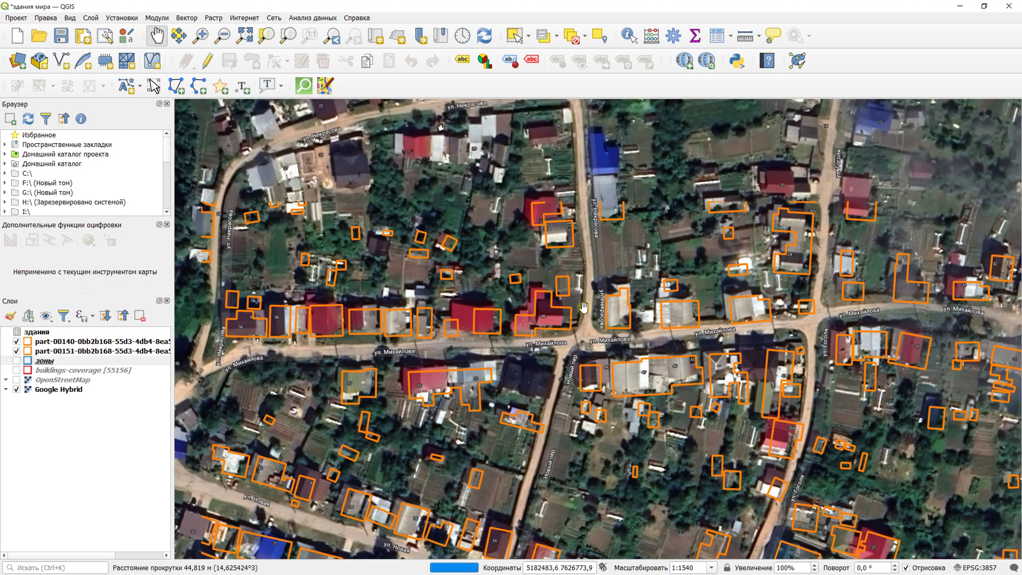
# - Examine how the orange building outlines match the houses on the Google Hybrid imagery around ул. Михайлова and ул. Некрасова
pyautogui.moveTo(772, 230); pyautogui.dragTo(767, 330)
pyautogui.scroll(-3, 767, 330)
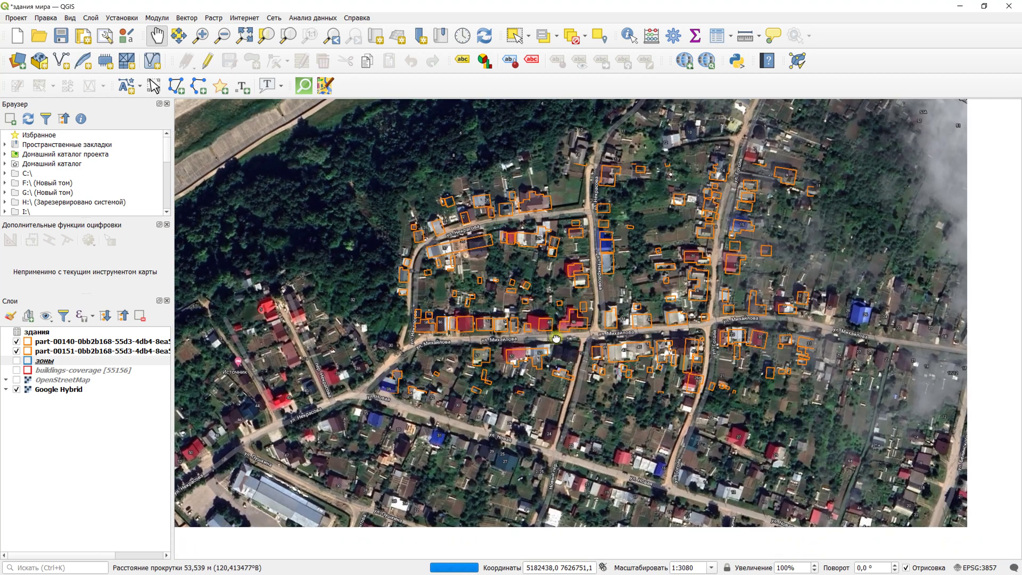
pyautogui.moveTo(556, 338); pyautogui.dragTo(570, 366)
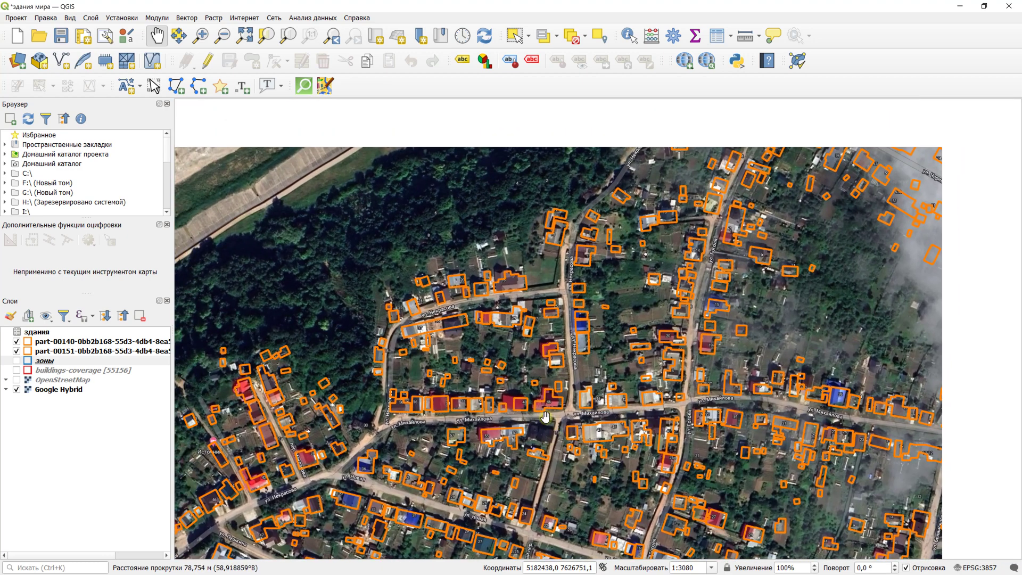
pyautogui.moveTo(687, 166); pyautogui.dragTo(615, 260)
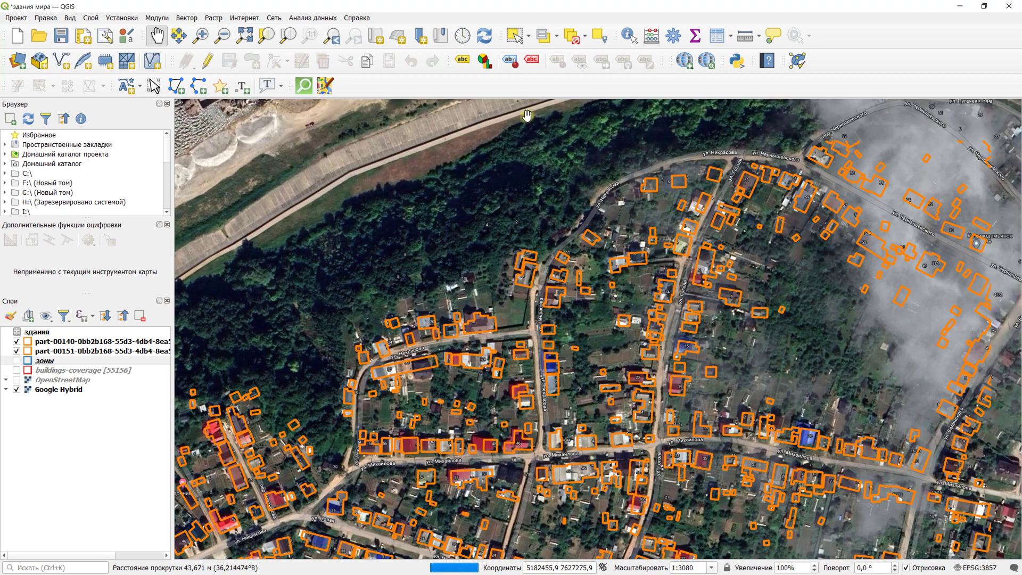
pyautogui.scroll(1, 644, 277)
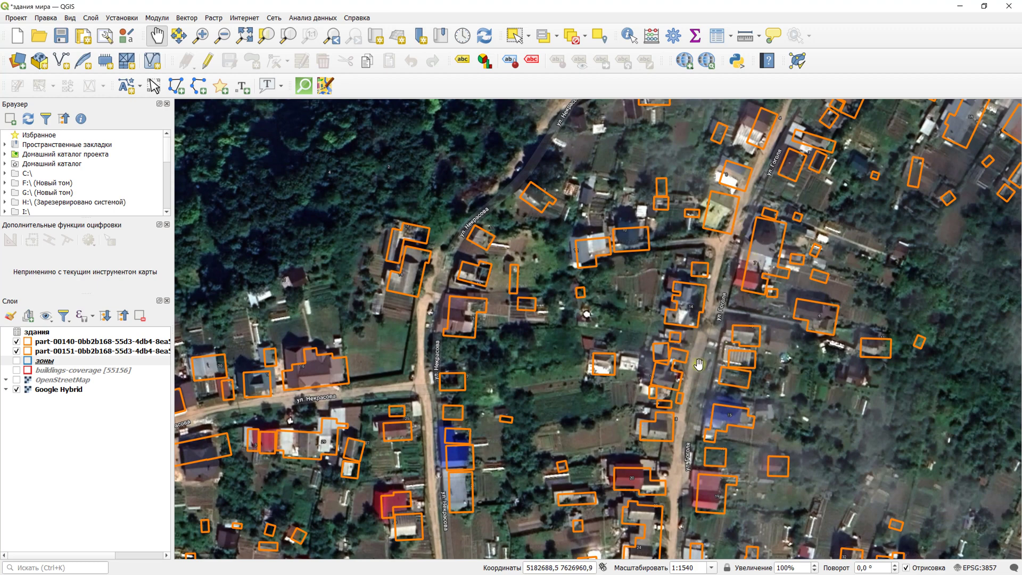
pyautogui.scroll(1, 672, 366)
pyautogui.moveTo(636, 361); pyautogui.dragTo(794, 381)
pyautogui.moveTo(181, 399); pyautogui.dragTo(690, 285)
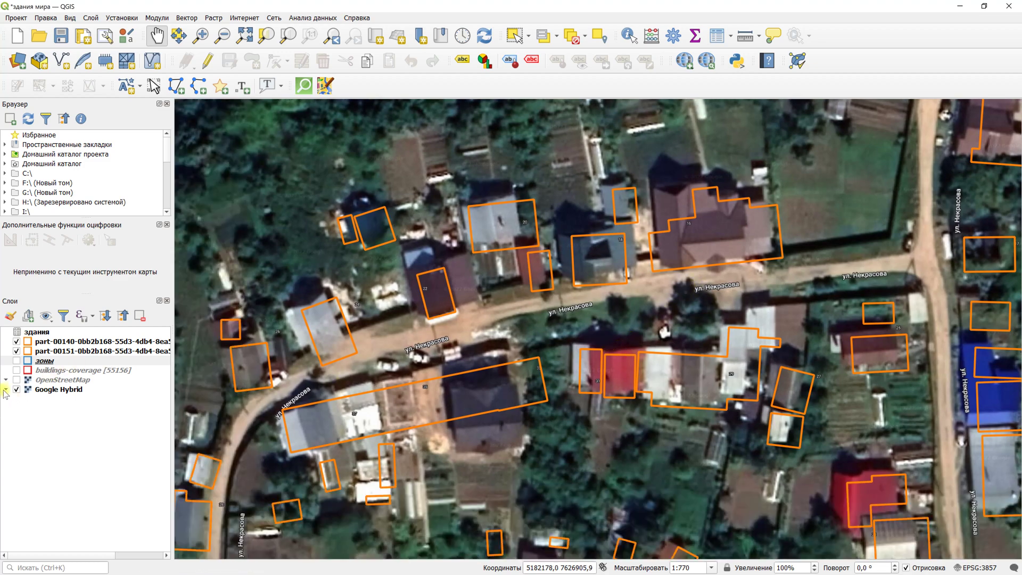
# - Show OpenStreetMap instead of Google Hybrid and compare the orange outlines with its buildings around улица Некрасова
pyautogui.click(16, 380)
pyautogui.click(17, 389)
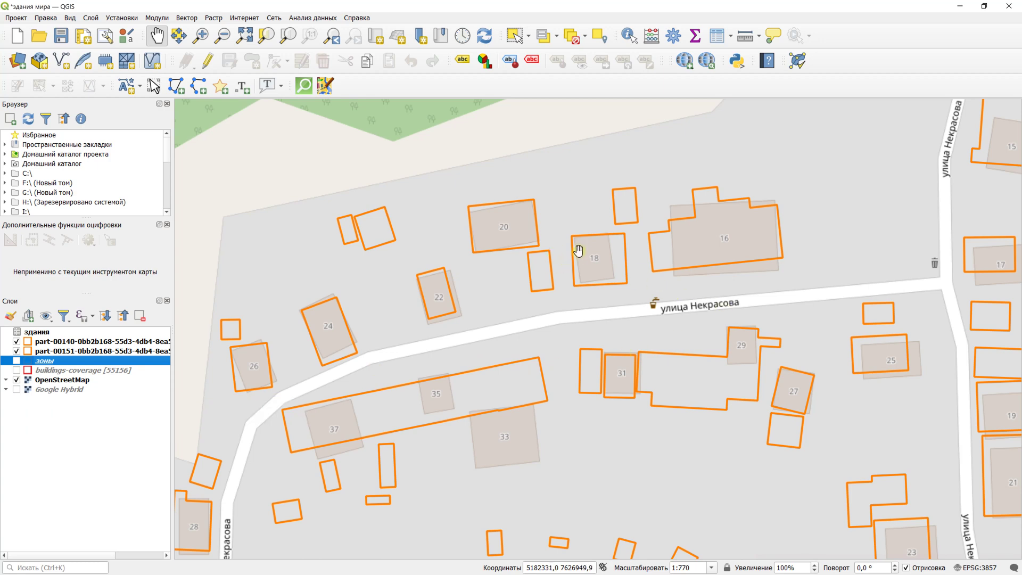
pyautogui.moveTo(481, 289); pyautogui.dragTo(676, 246)
pyautogui.moveTo(699, 417); pyautogui.dragTo(759, 321)
pyautogui.moveTo(739, 388); pyautogui.dragTo(748, 301)
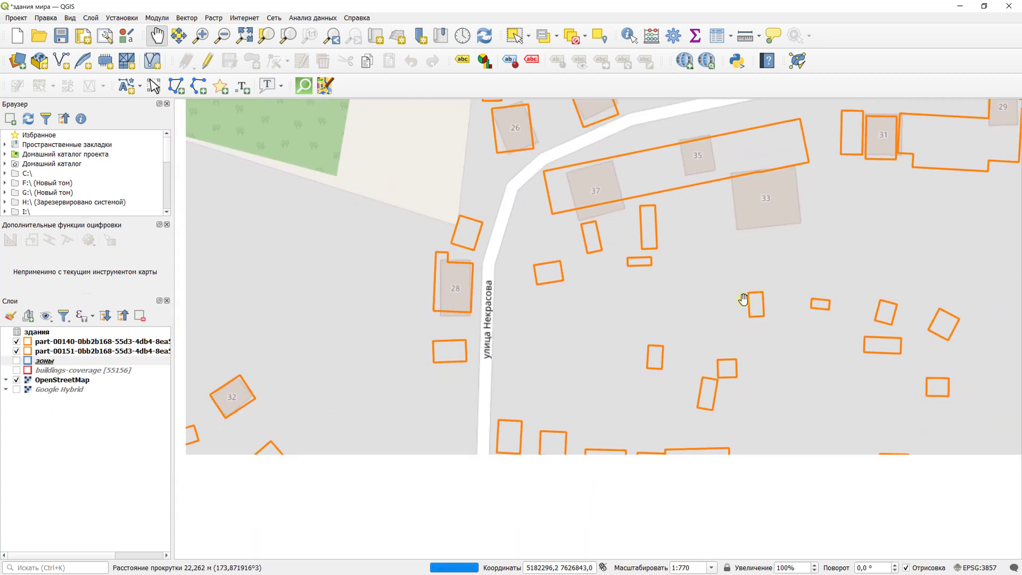
pyautogui.scroll(-1, 735, 344)
pyautogui.moveTo(792, 363)
pyautogui.mouseDown()
pyautogui.moveTo(639, 367)
pyautogui.moveTo(692, 366)
pyautogui.moveTo(706, 349)
pyautogui.moveTo(776, 363)
pyautogui.mouseUp()
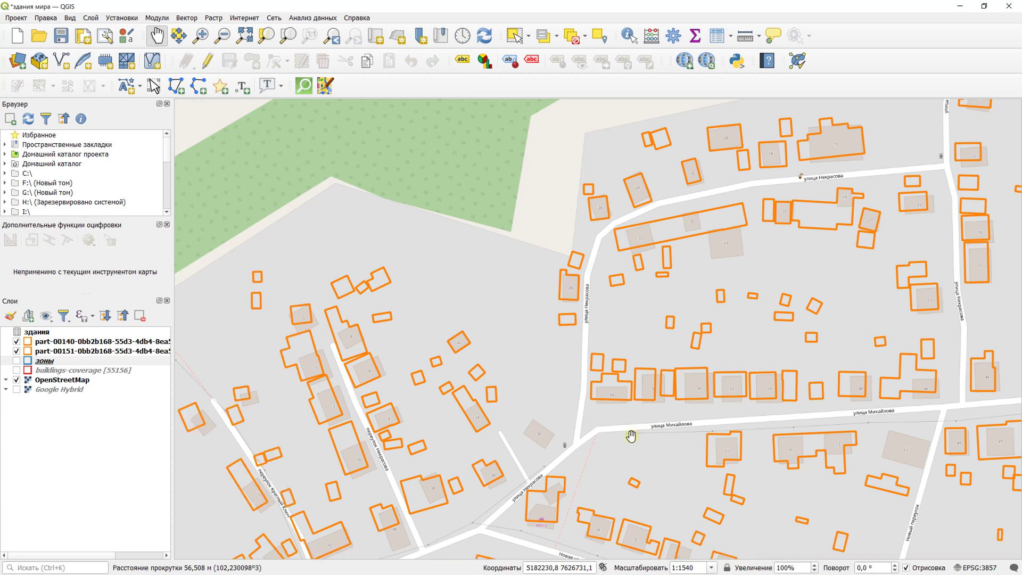
pyautogui.moveTo(714, 433); pyautogui.dragTo(685, 342)
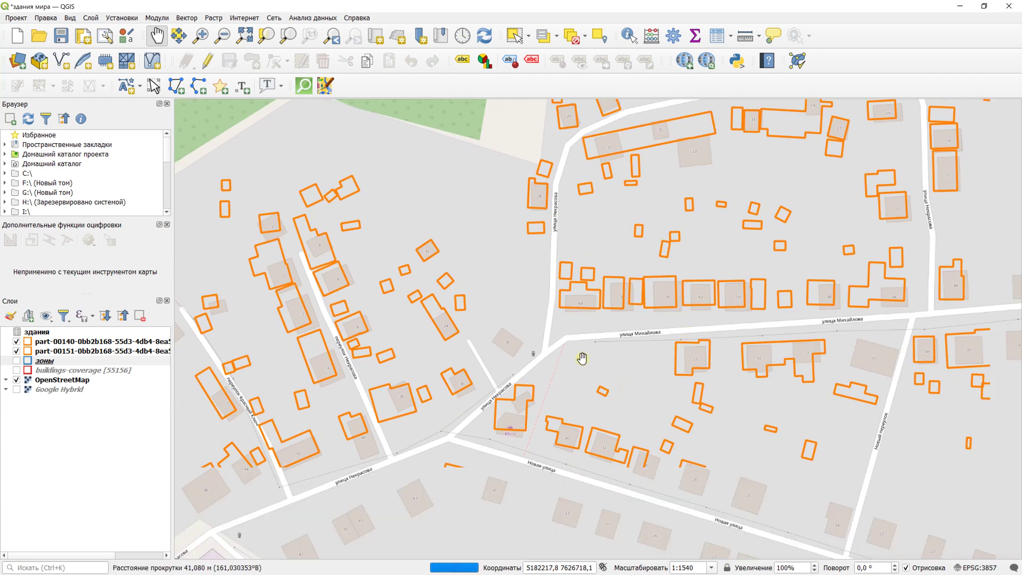
# - Compare the orange outlines with the OpenStreetMap buildings from улица Михайлова to улица Пушкина
pyautogui.moveTo(586, 365); pyautogui.dragTo(758, 333)
pyautogui.moveTo(692, 405); pyautogui.dragTo(613, 330)
pyautogui.moveTo(761, 437); pyautogui.dragTo(586, 340)
pyautogui.moveTo(745, 383); pyautogui.dragTo(639, 352)
pyautogui.moveTo(746, 405); pyautogui.dragTo(688, 305)
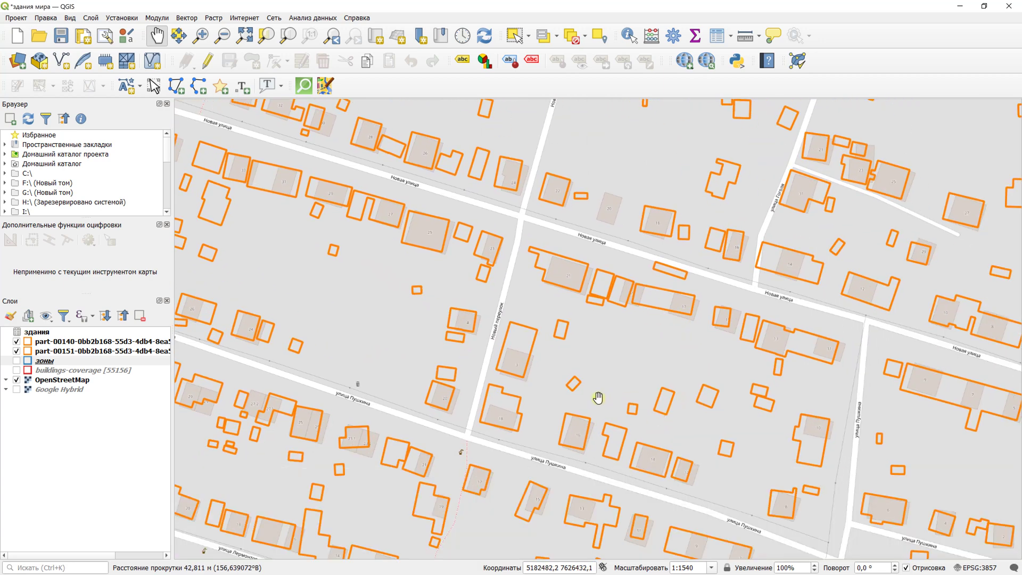
pyautogui.moveTo(631, 449); pyautogui.dragTo(666, 380)
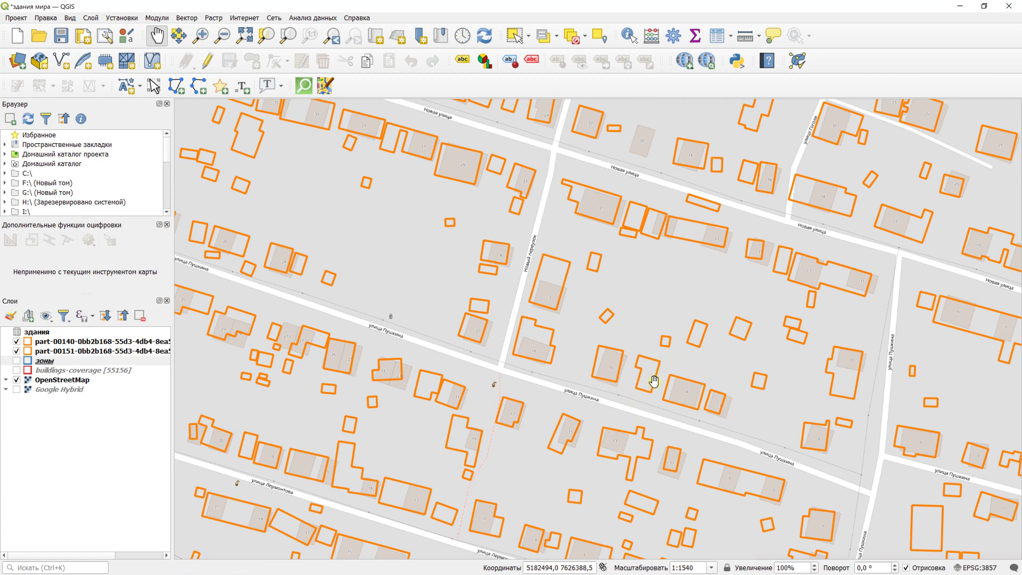
pyautogui.scroll(1, 636, 345)
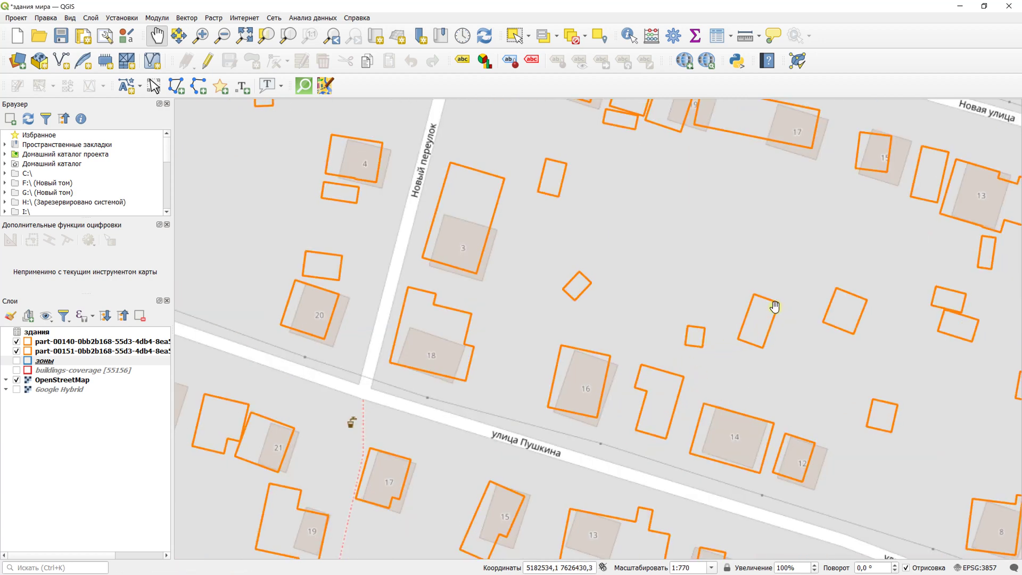
pyautogui.moveTo(789, 349); pyautogui.dragTo(657, 342)
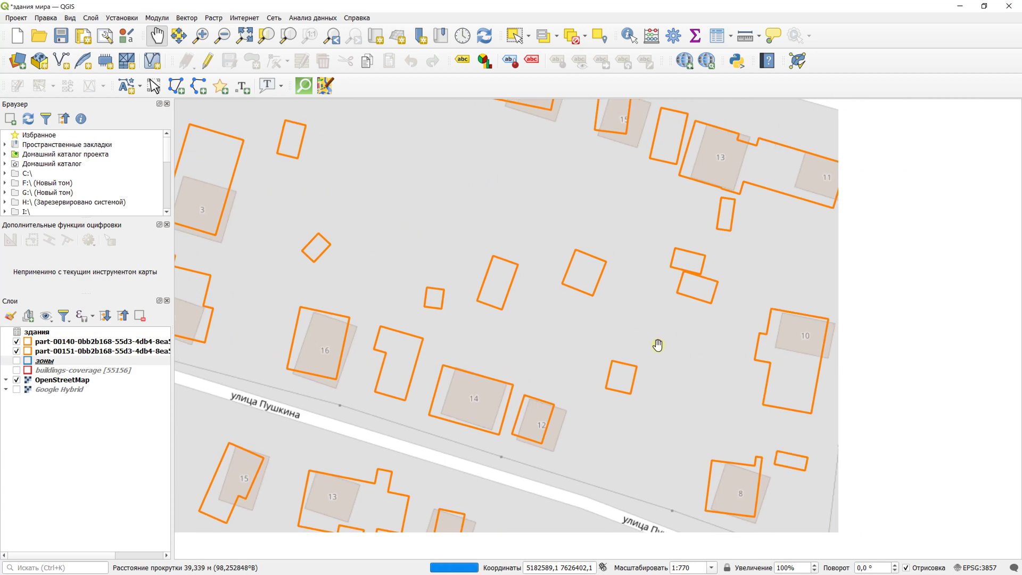
# - Show Google Hybrid instead of OpenStreetMap and inspect the building outlines against the imagery north of ул. Пушкина
pyautogui.click(17, 389)
pyautogui.click(16, 380)
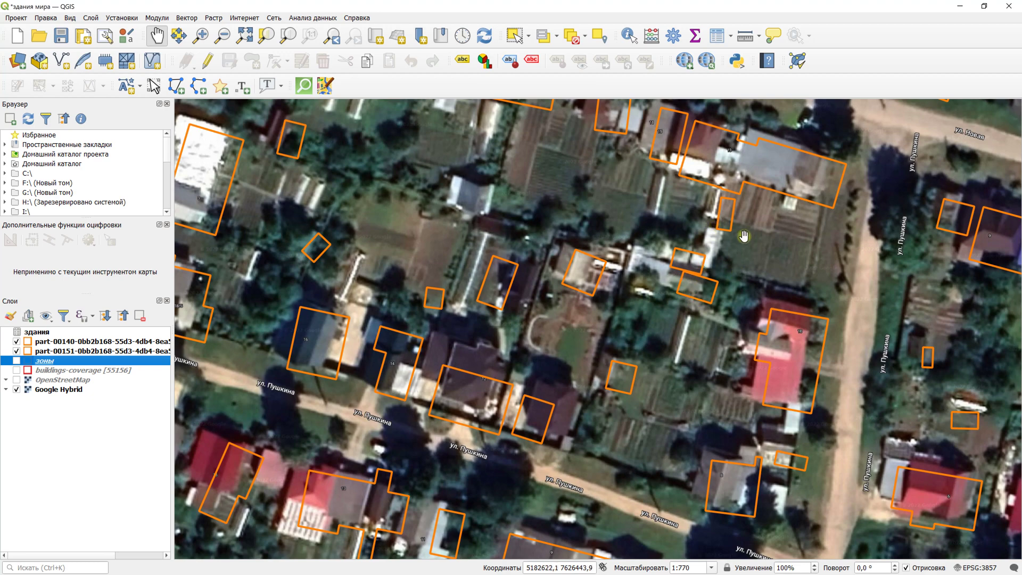
pyautogui.moveTo(744, 236); pyautogui.dragTo(730, 334)
pyautogui.scroll(1, 702, 304)
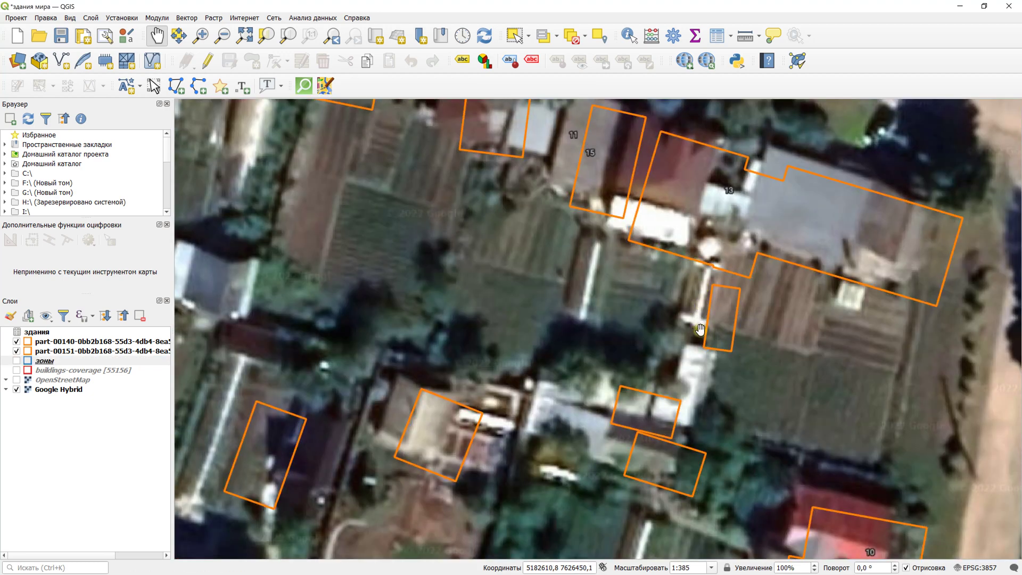
pyautogui.scroll(-1, 776, 354)
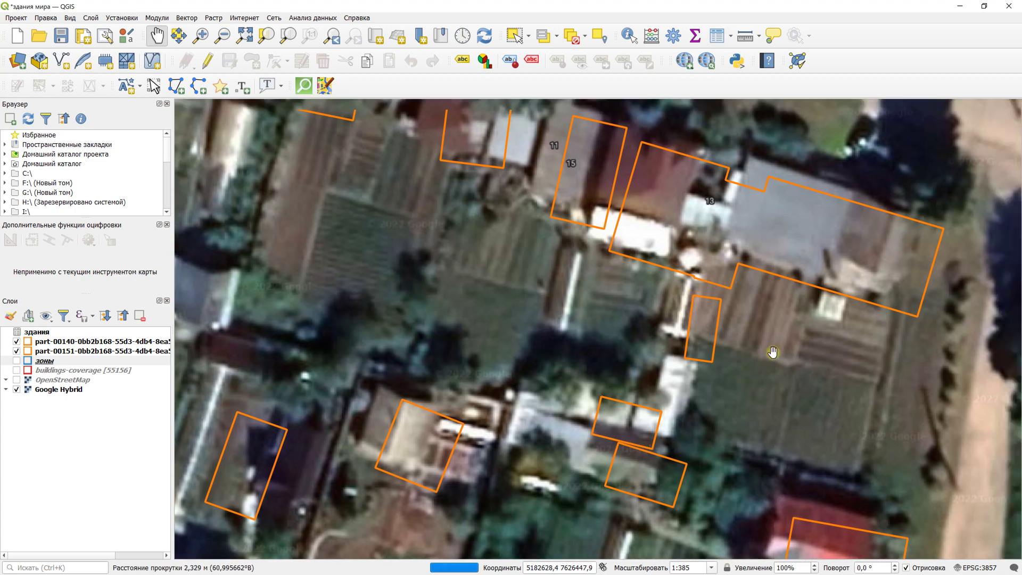
pyautogui.scroll(-1, 776, 354)
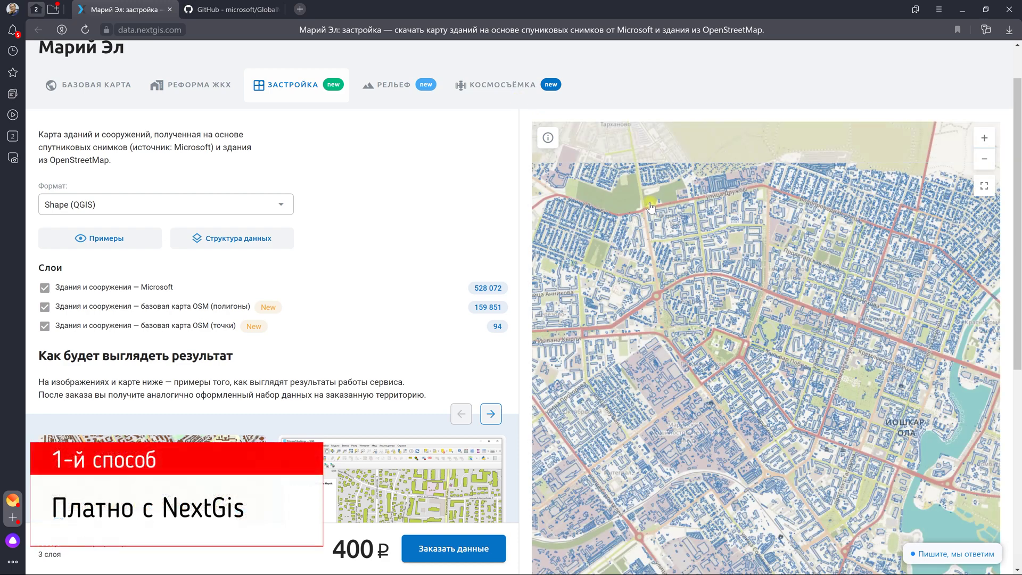
# - Switch to the NextGIS Data page in the browser and view the coverage of the Марий Эл building dataset on its preview map
pyautogui.scroll(-5, 651, 207)
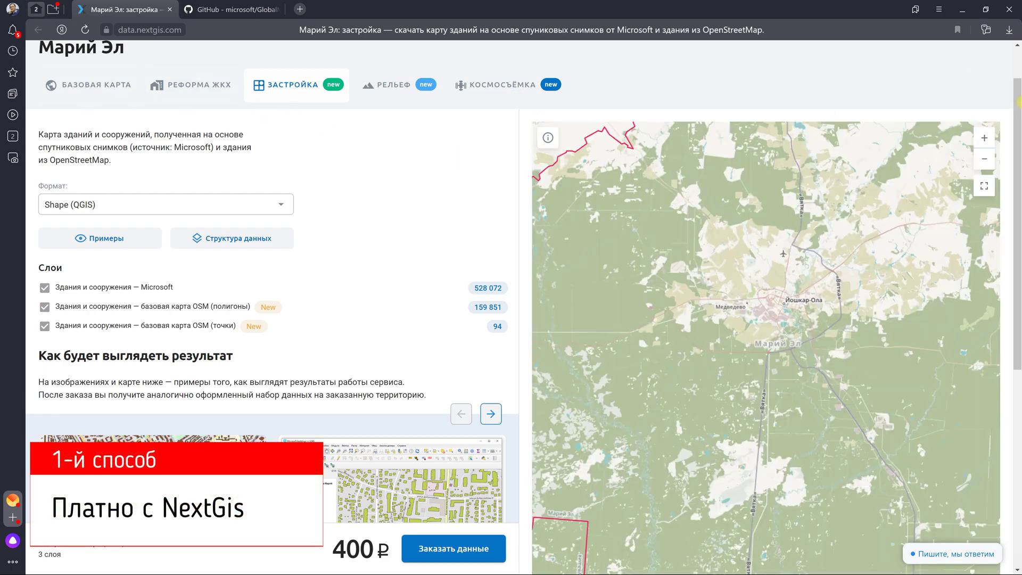
pyautogui.scroll(1, 1019, 100)
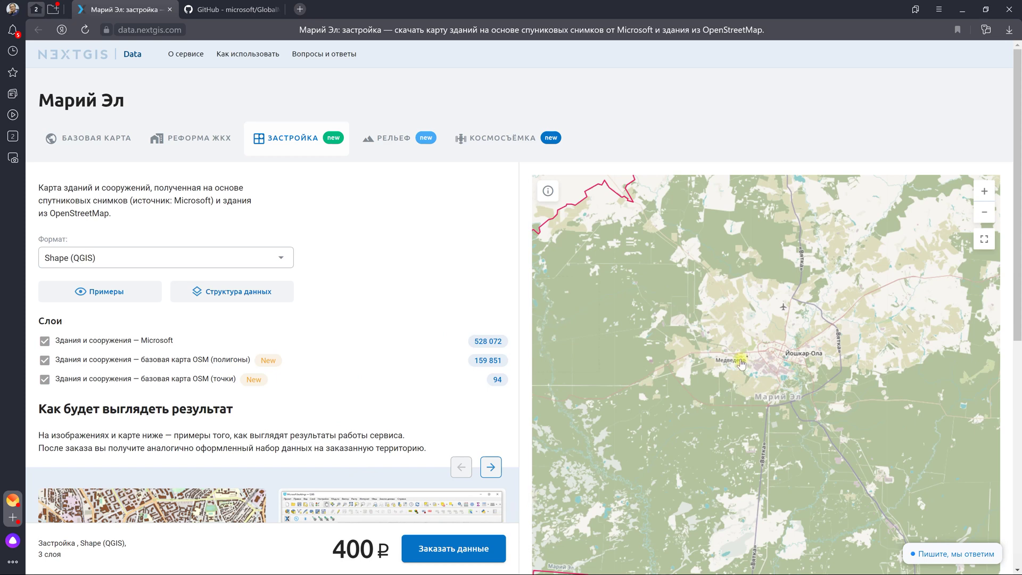
pyautogui.scroll(-2, 741, 364)
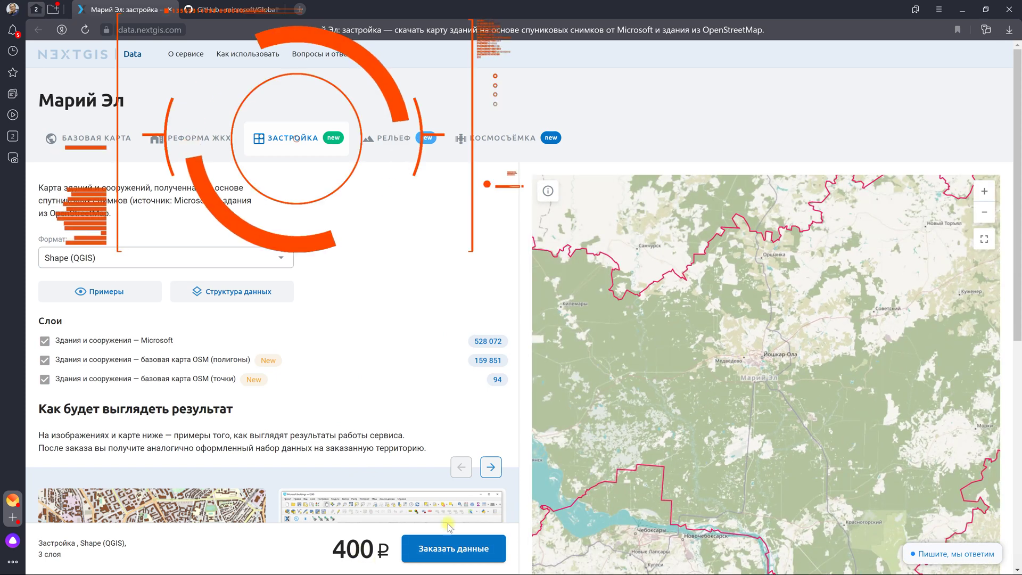
pyautogui.scroll(-2, 723, 363)
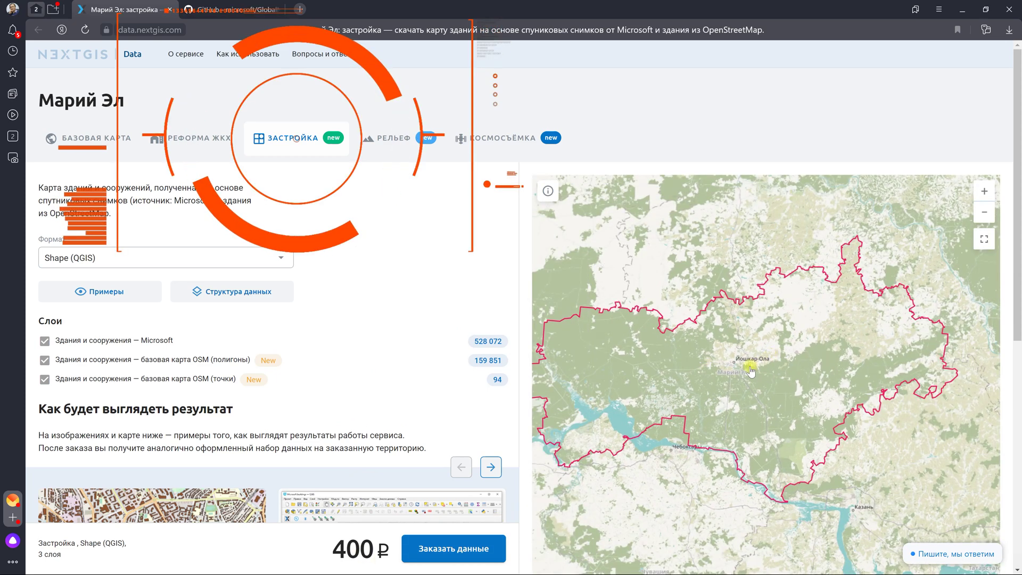
# - Inspect the building outlines of Йошкар-Ола at street level on the preview map, around the Интеграл and Октябрьский districts
pyautogui.scroll(4, 740, 362)
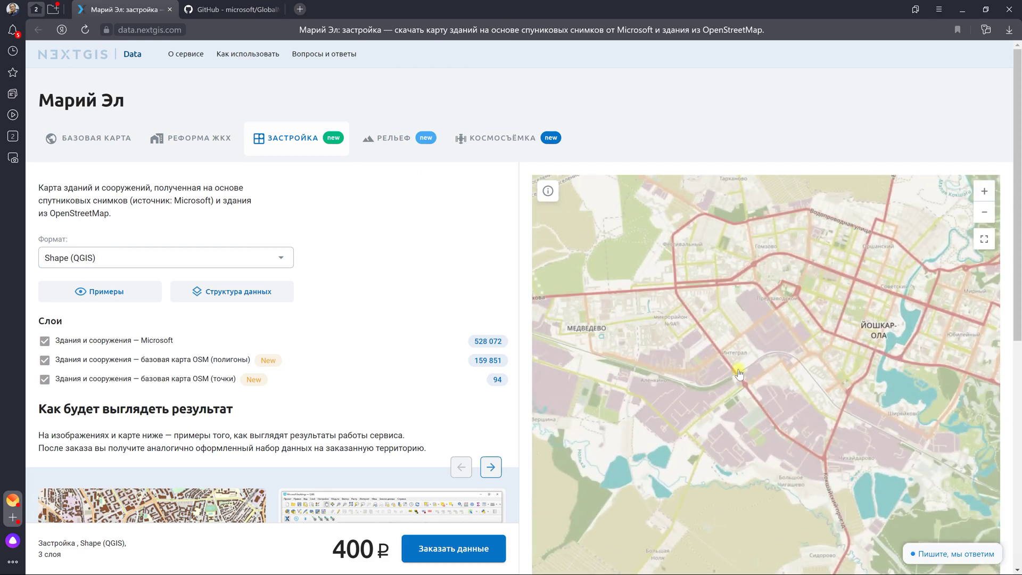
pyautogui.scroll(2, 739, 373)
pyautogui.scroll(3, 730, 356)
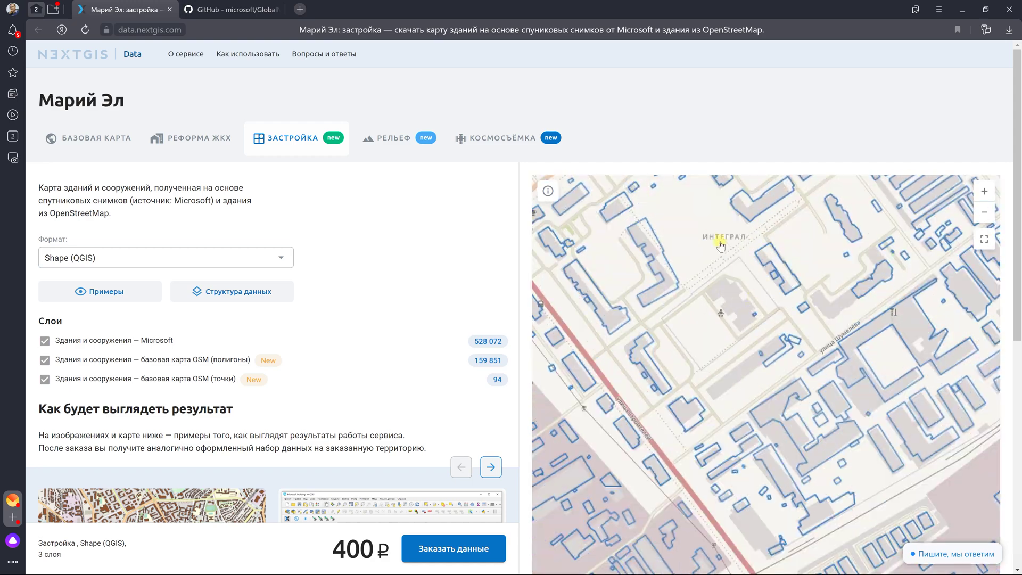
pyautogui.scroll(3, 735, 303)
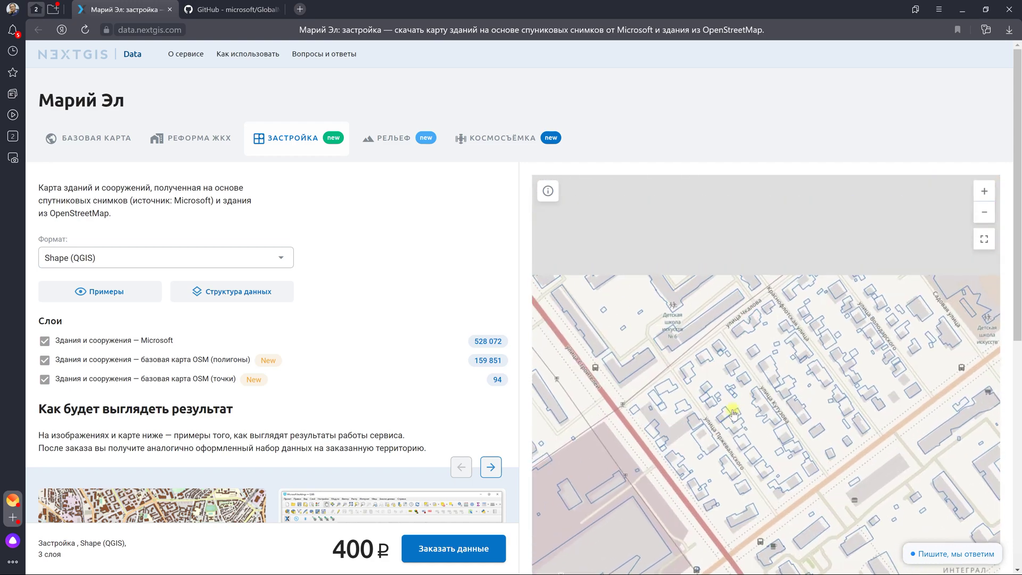
pyautogui.moveTo(749, 313); pyautogui.dragTo(782, 429)
pyautogui.moveTo(735, 298); pyautogui.dragTo(671, 471)
pyautogui.moveTo(698, 364); pyautogui.dragTo(694, 389)
pyautogui.scroll(-3, 698, 339)
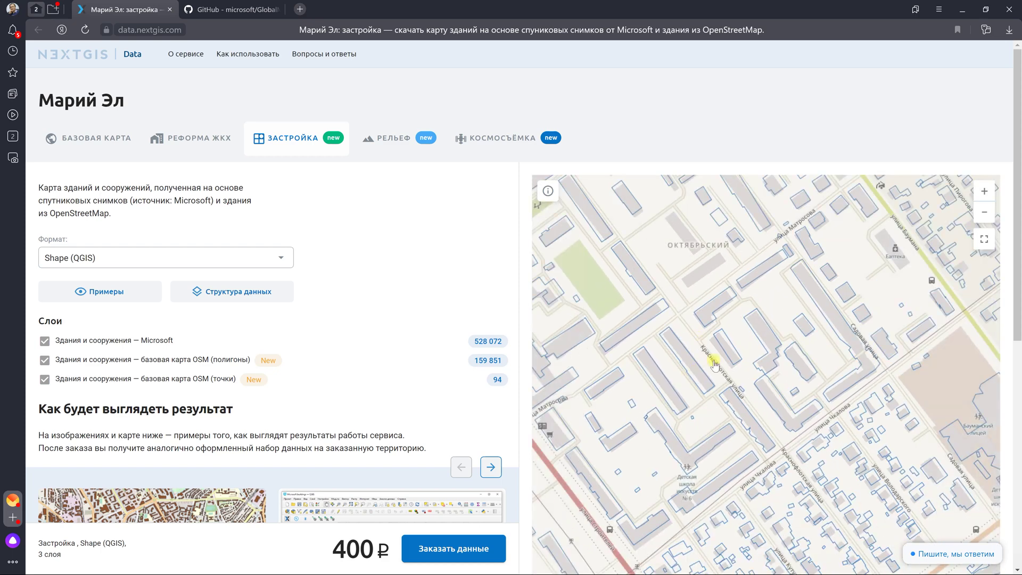
pyautogui.moveTo(710, 354); pyautogui.dragTo(782, 361)
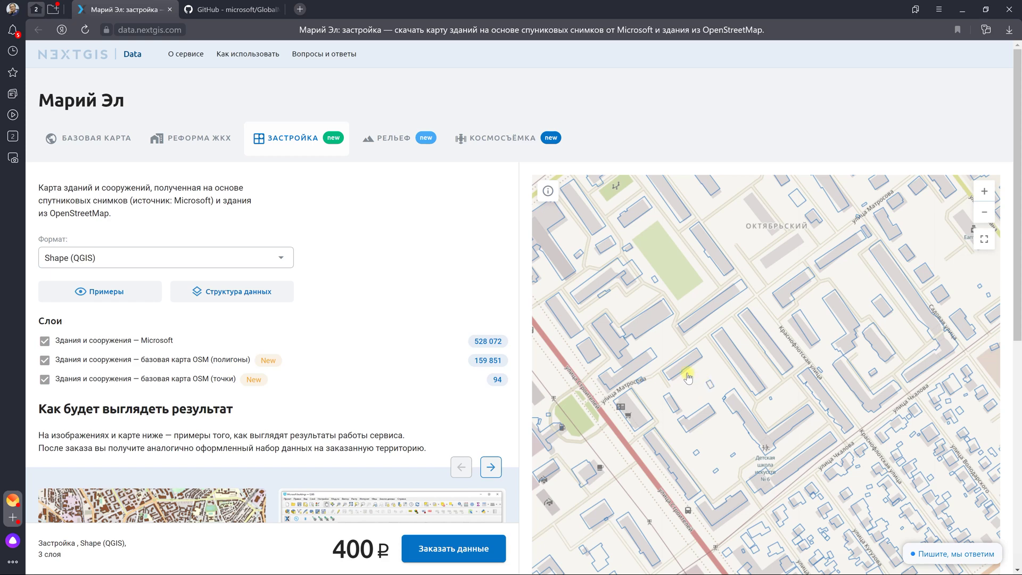
pyautogui.moveTo(655, 326); pyautogui.dragTo(687, 357)
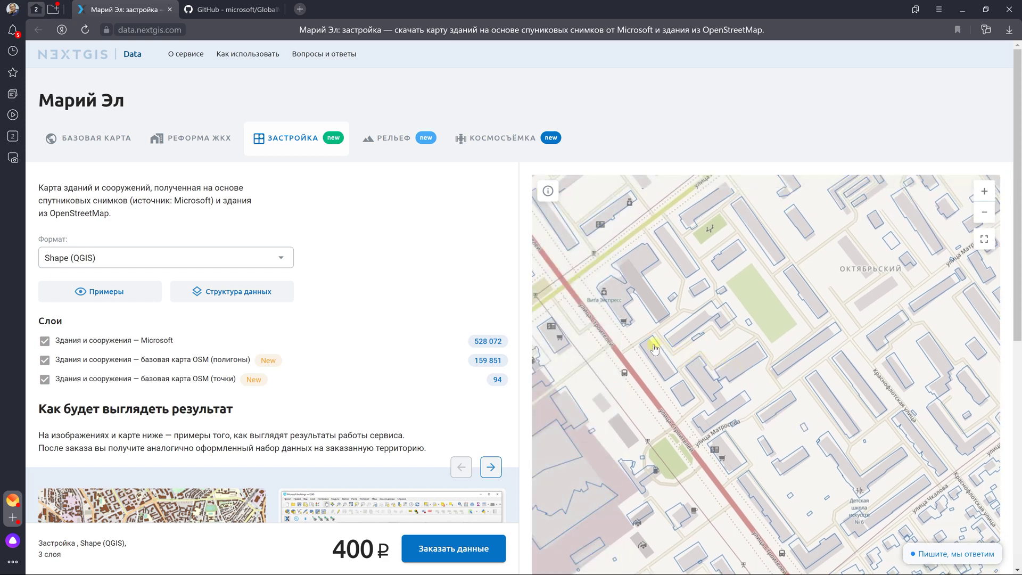
# - Open the GitHub page of microsoft/GlobalMLBuildingFootprints and read its file list, Introduction and Updates sections
pyautogui.click(235, 9)
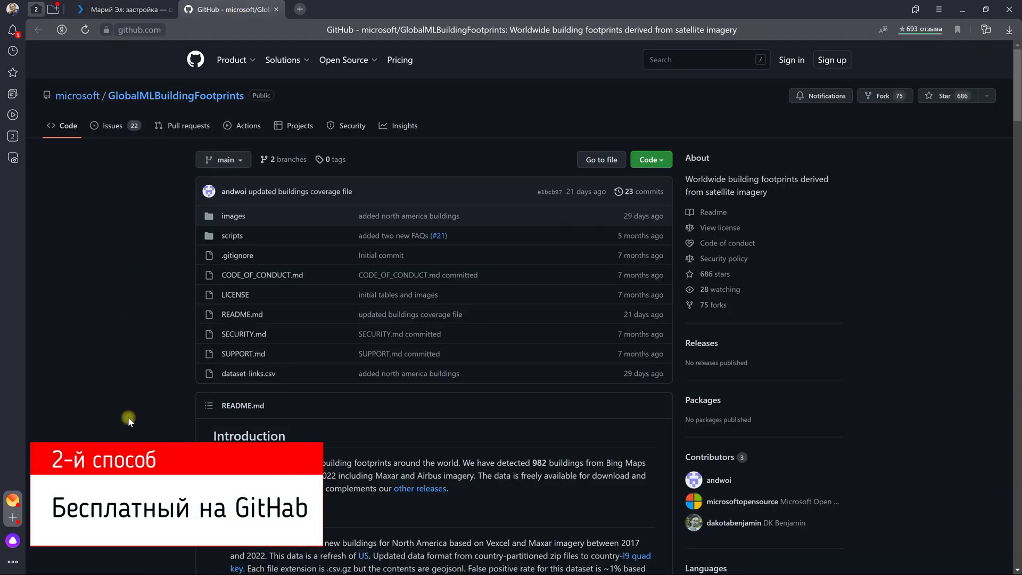
pyautogui.scroll(-1, 191, 351)
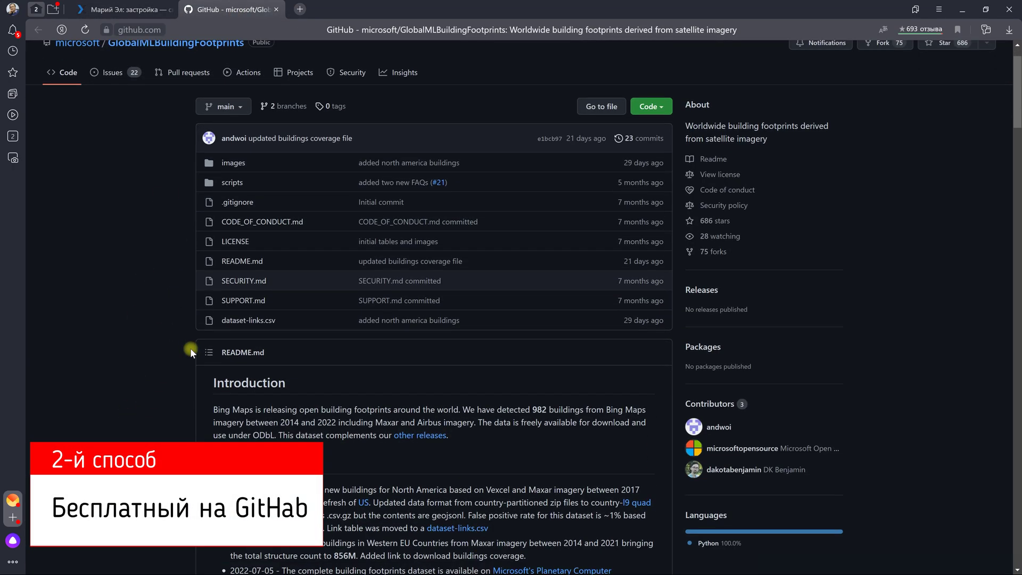
pyautogui.scroll(1, 190, 352)
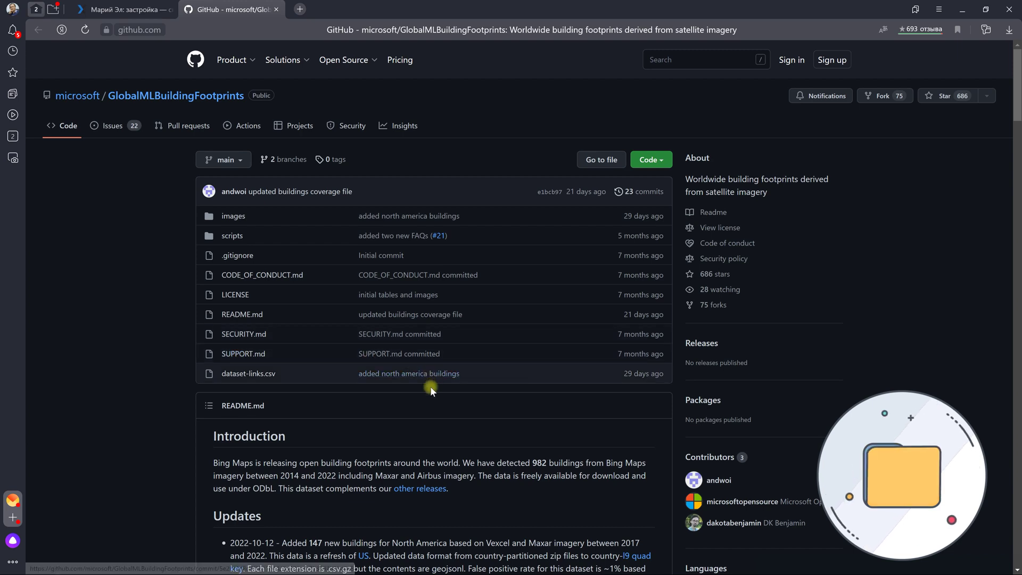
pyautogui.scroll(-1, 593, 260)
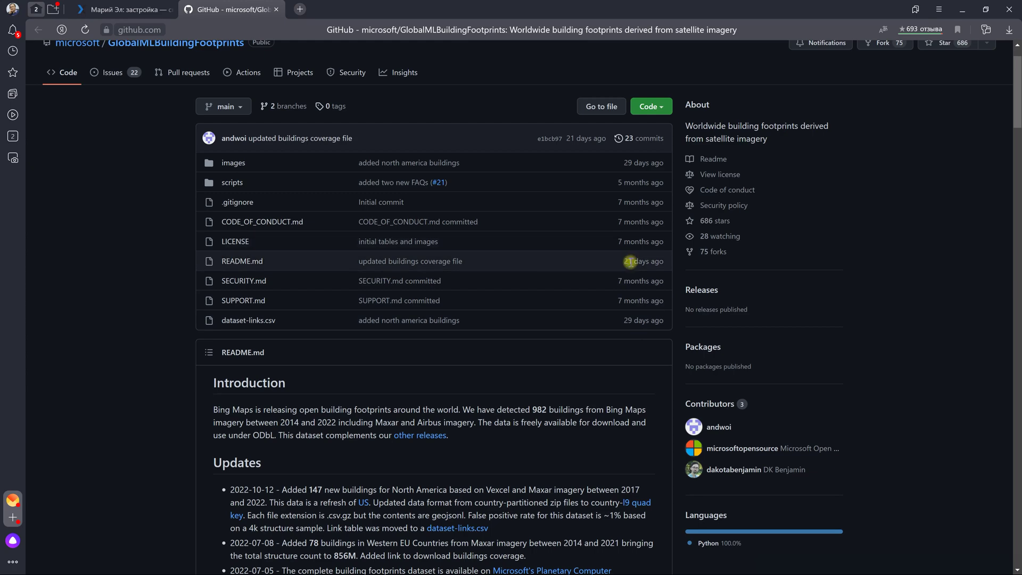
pyautogui.scroll(-2, 567, 353)
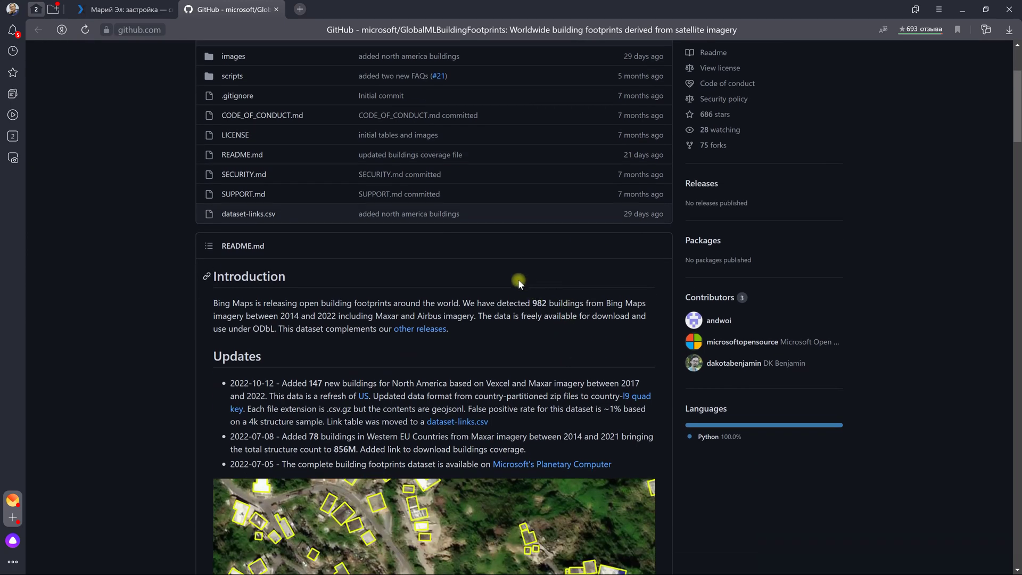
# - Examine the README's Regions included map and find the GeoJSON download link for the coverage layer
pyautogui.scroll(-8, 523, 283)
pyautogui.scroll(-5, 516, 229)
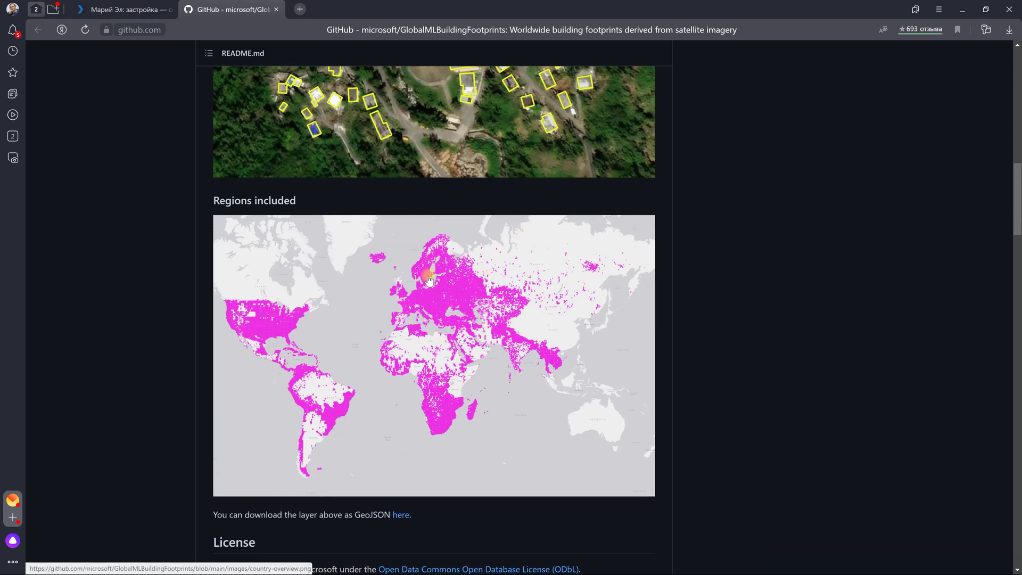
pyautogui.scroll(2, 479, 298)
pyautogui.scroll(-2, 551, 323)
pyautogui.scroll(-2, 498, 401)
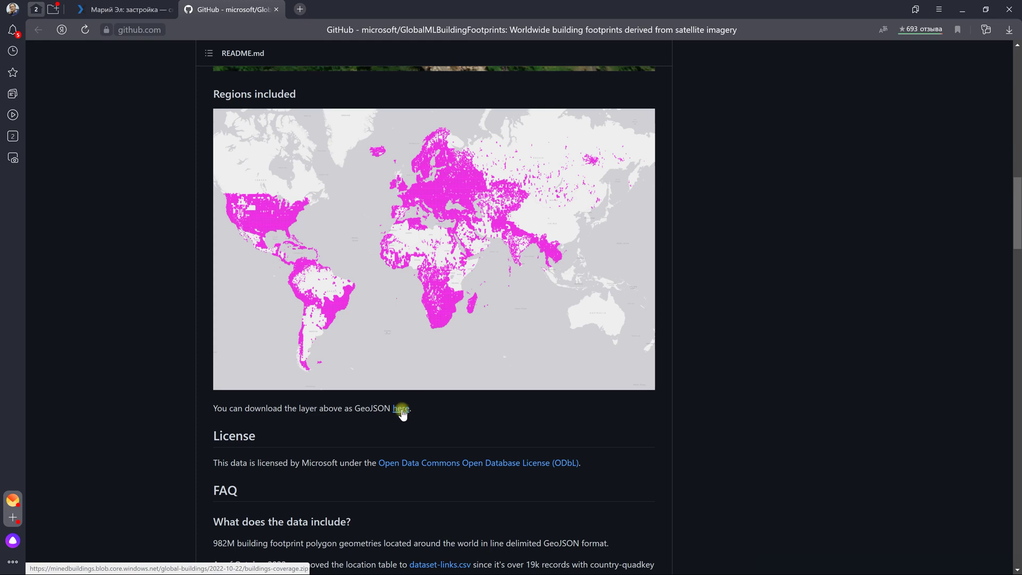
pyautogui.scroll(-1, 402, 415)
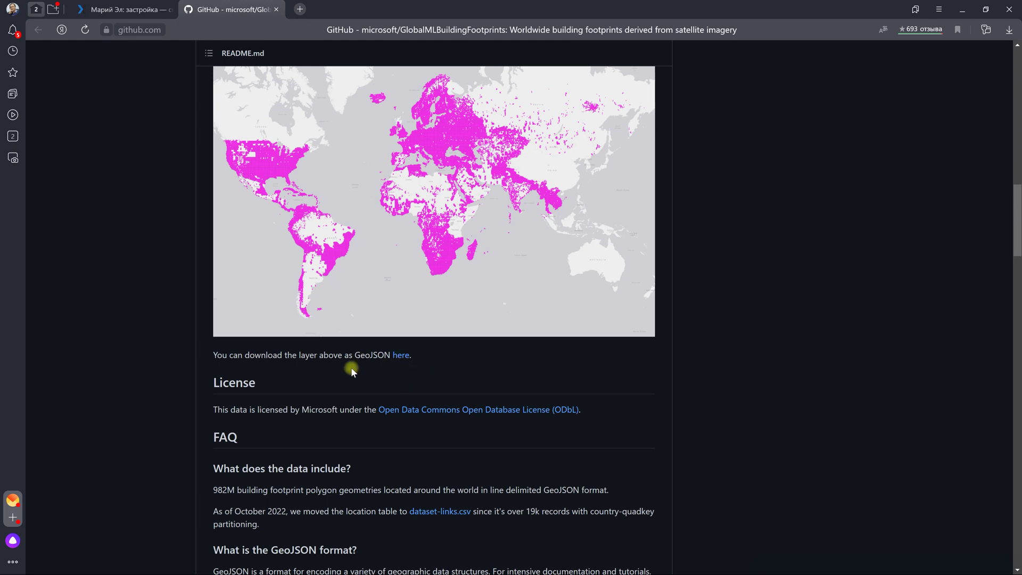
# - Read the README's License and FAQ sections down to the dataset-links.csv link
pyautogui.scroll(-1, 408, 400)
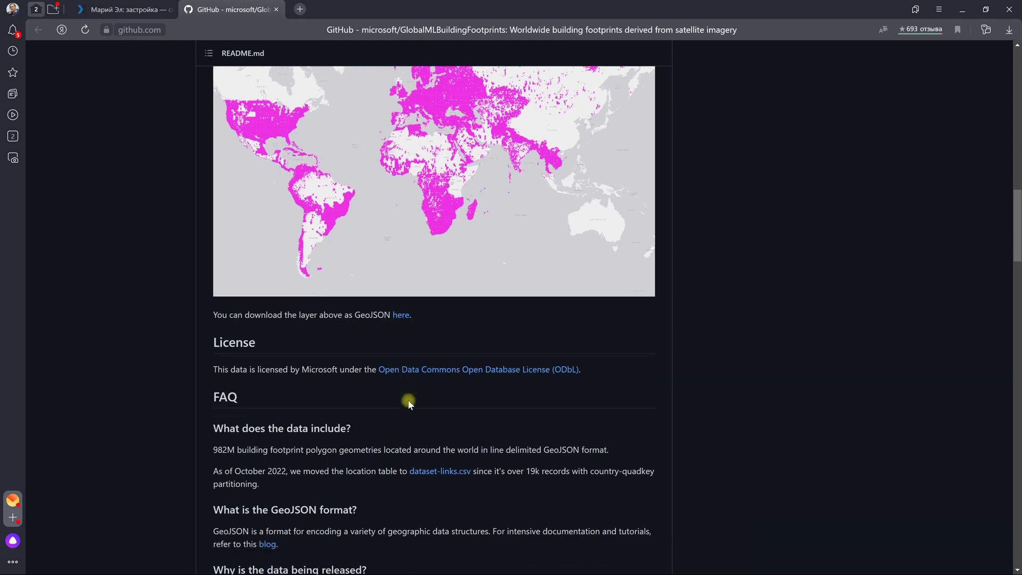
pyautogui.scroll(-1, 418, 404)
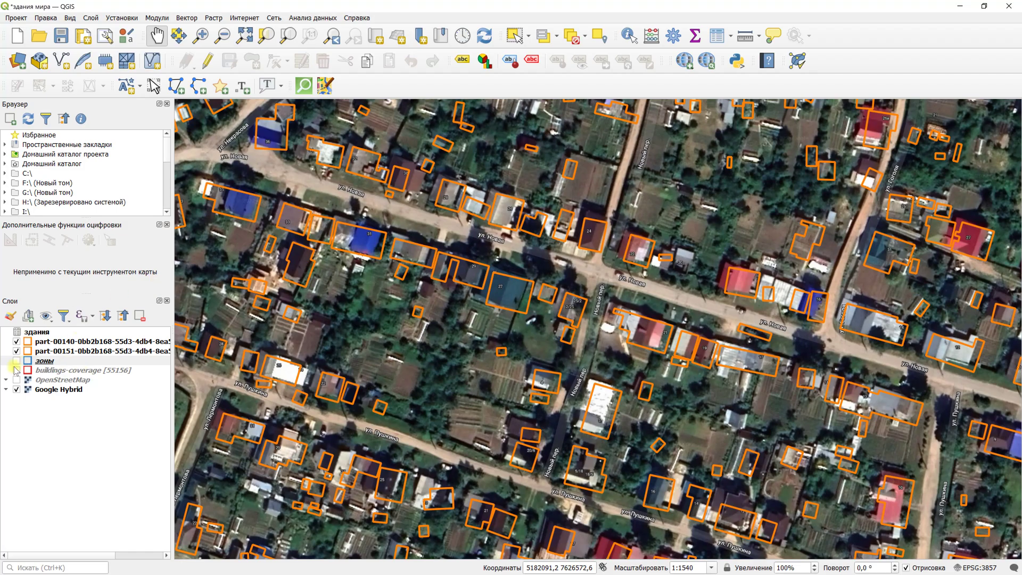
# - Switch to QGIS, show the buildings-coverage layer and review its attribute table with a narrower count column
pyautogui.click(16, 370)
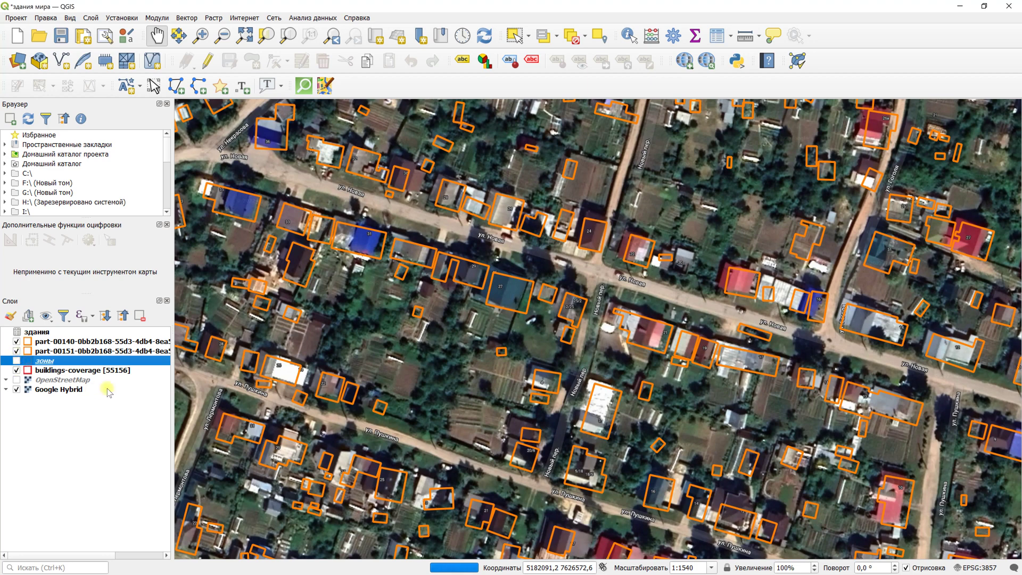
pyautogui.click(77, 371)
pyautogui.rightClick(77, 371)
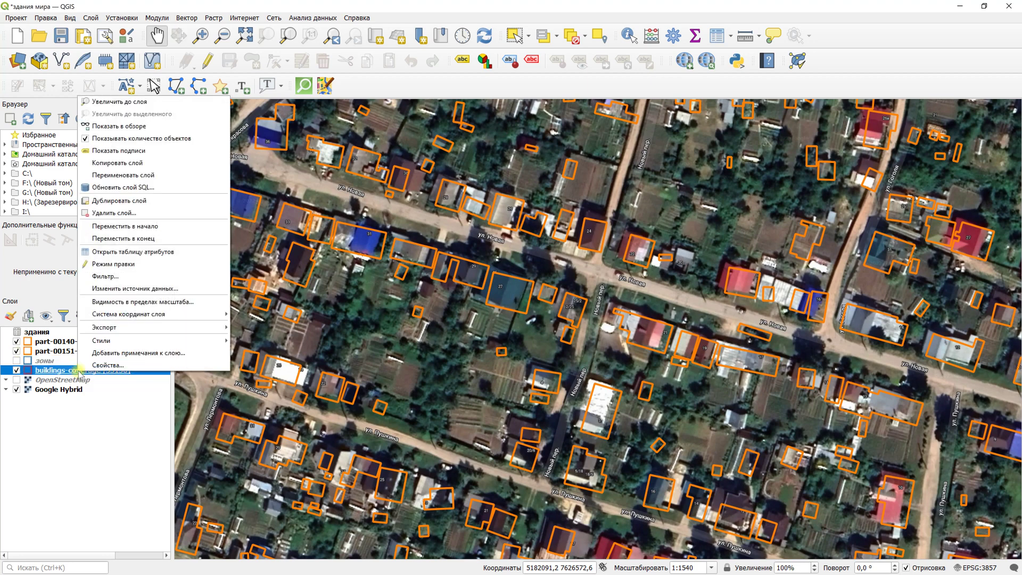
pyautogui.click(159, 253)
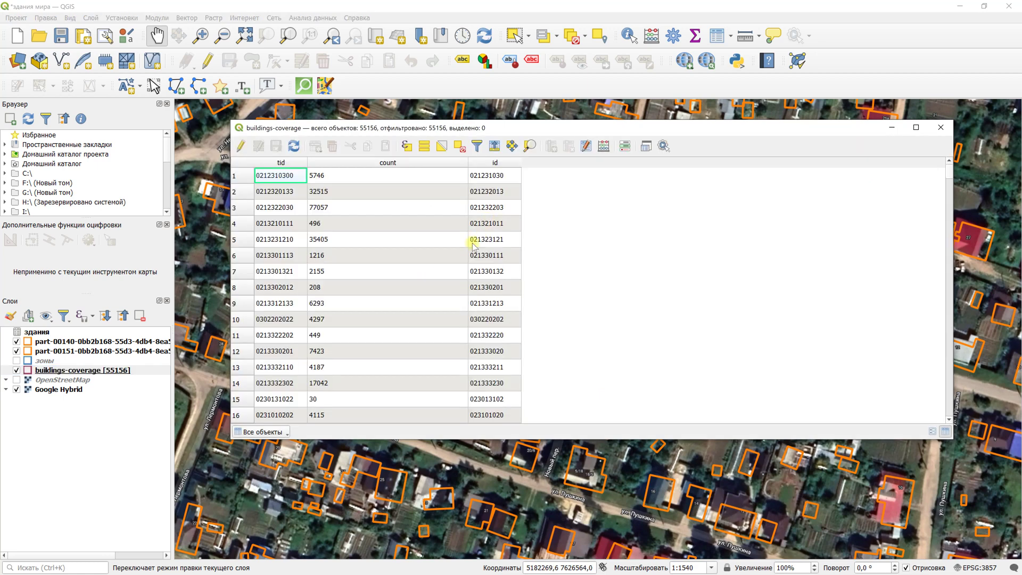
pyautogui.moveTo(469, 162); pyautogui.dragTo(391, 162)
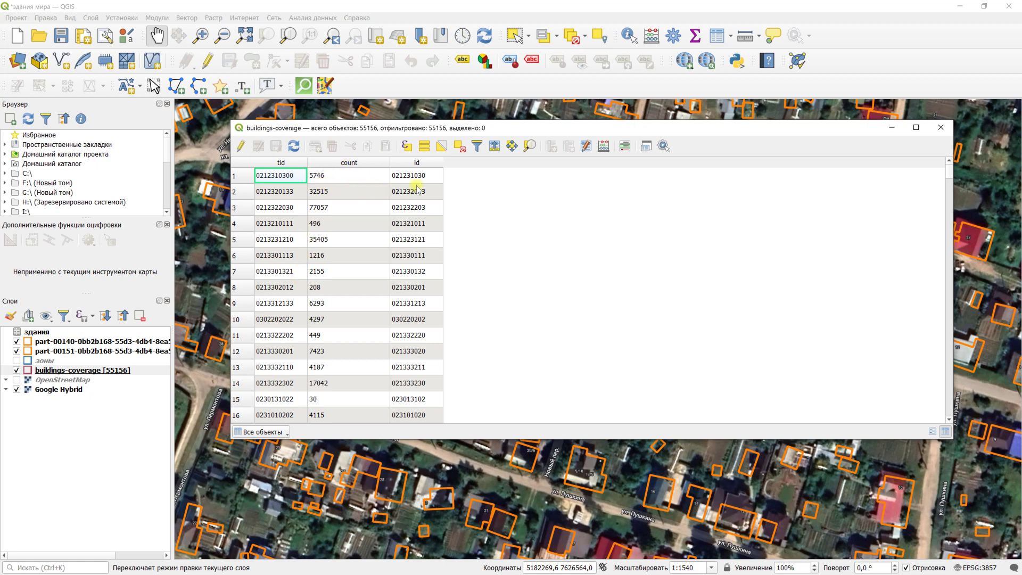
pyautogui.click(941, 127)
# - Hide the part-00140 building layer and examine how the part-00151 footprints fall within the coverage grid squares
pyautogui.scroll(-2, 749, 235)
pyautogui.scroll(-5, 737, 230)
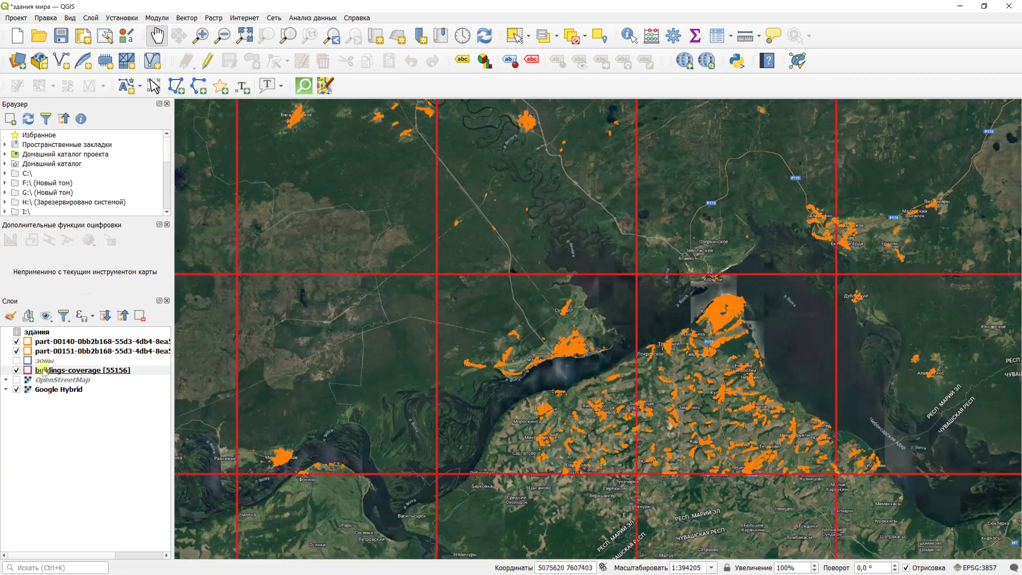
pyautogui.click(17, 341)
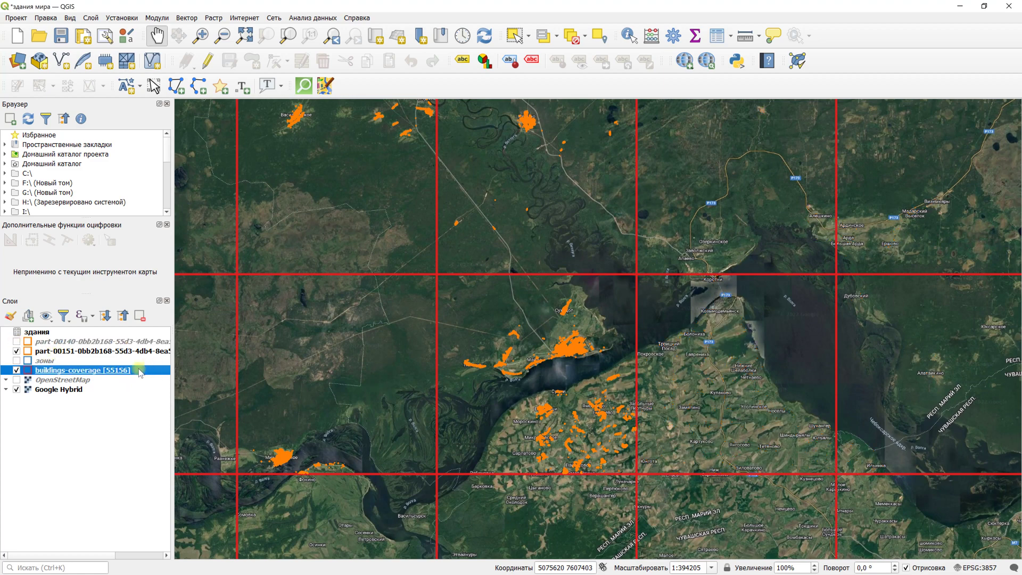
pyautogui.scroll(-1, 594, 347)
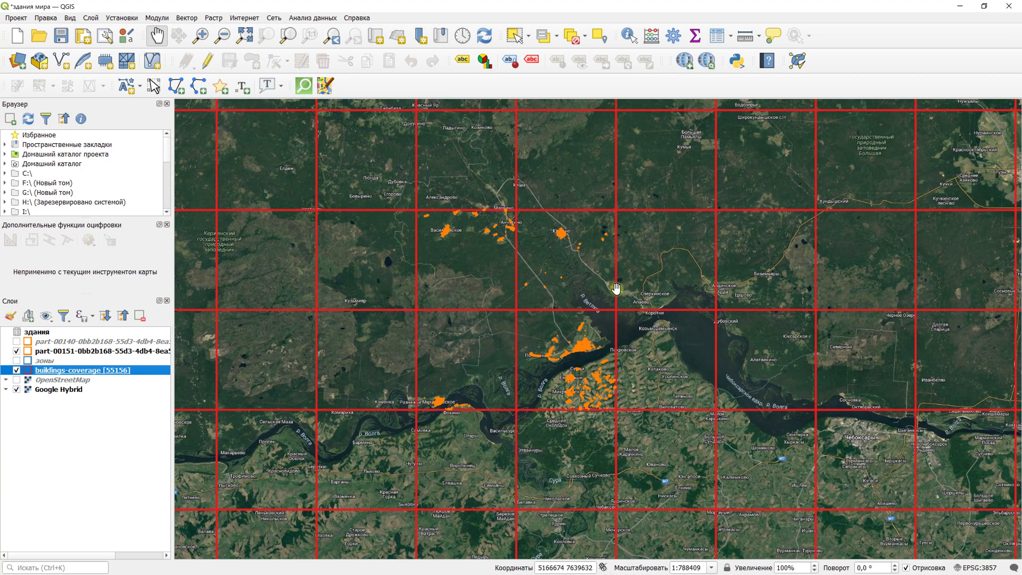
pyautogui.moveTo(554, 383); pyautogui.dragTo(735, 397)
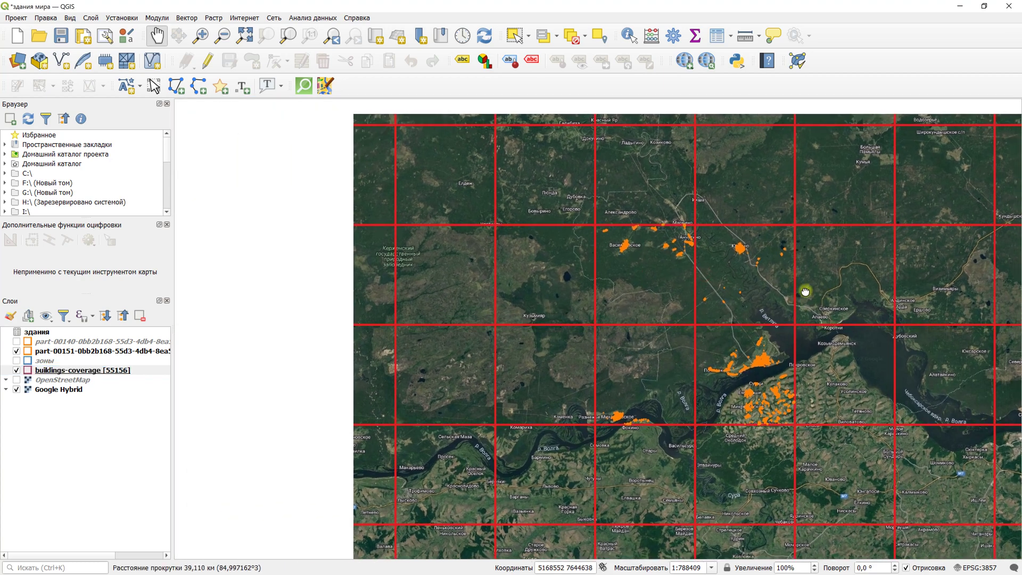
pyautogui.click(87, 352)
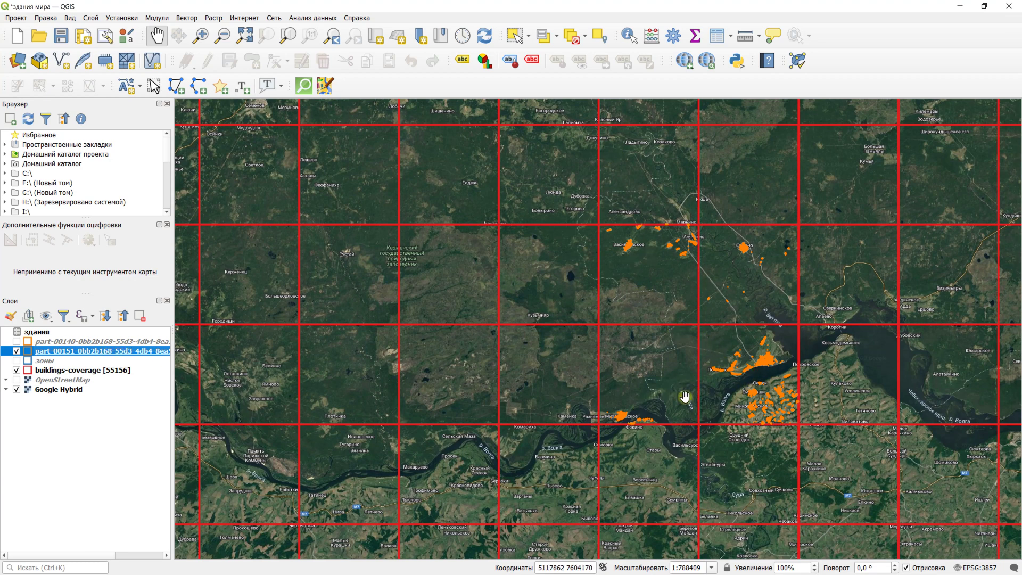
pyautogui.scroll(2, 740, 319)
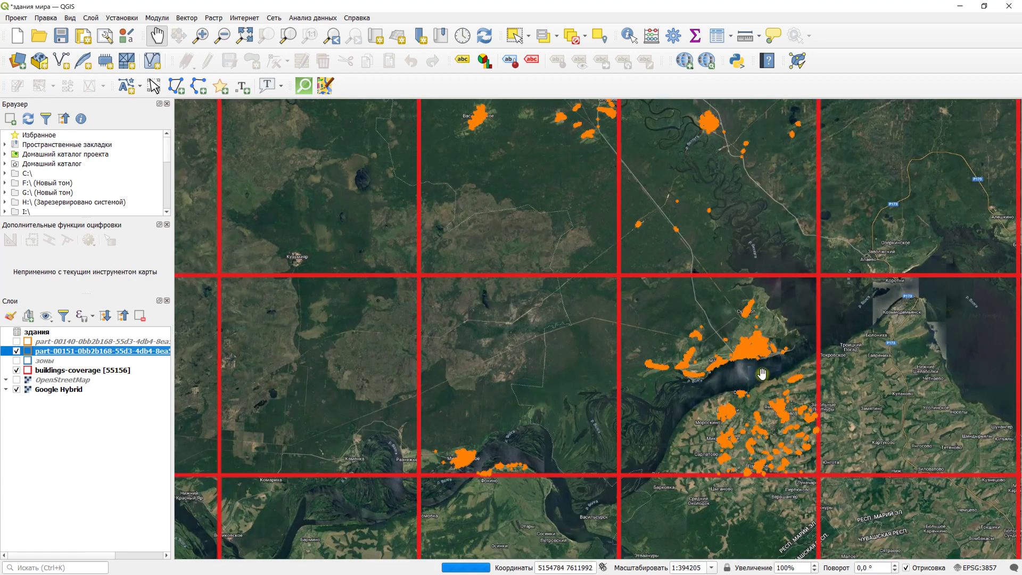
pyautogui.scroll(1, 775, 339)
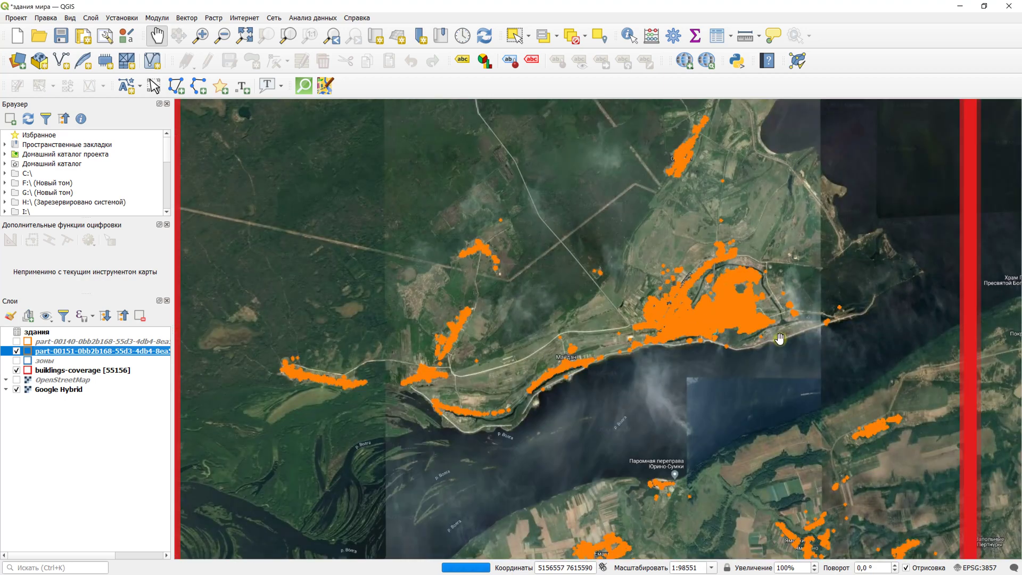
pyautogui.scroll(-2, 734, 323)
pyautogui.moveTo(552, 216); pyautogui.dragTo(555, 245)
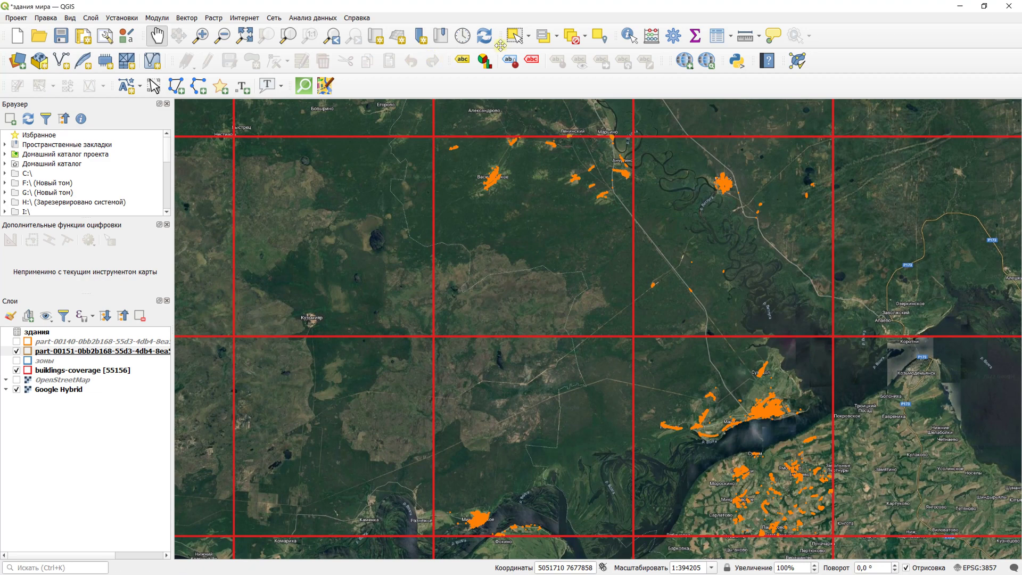
# - Identify the attributes of the buildings-coverage square north of the Volga and survey the surrounding grid toward Йошкар-Ола
pyautogui.click(629, 36)
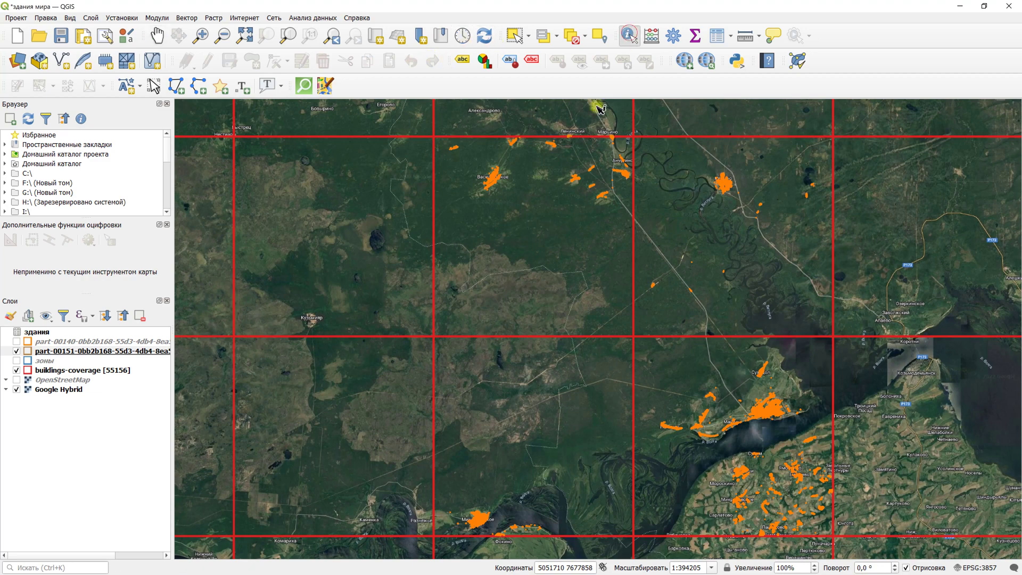
pyautogui.click(68, 370)
pyautogui.click(525, 230)
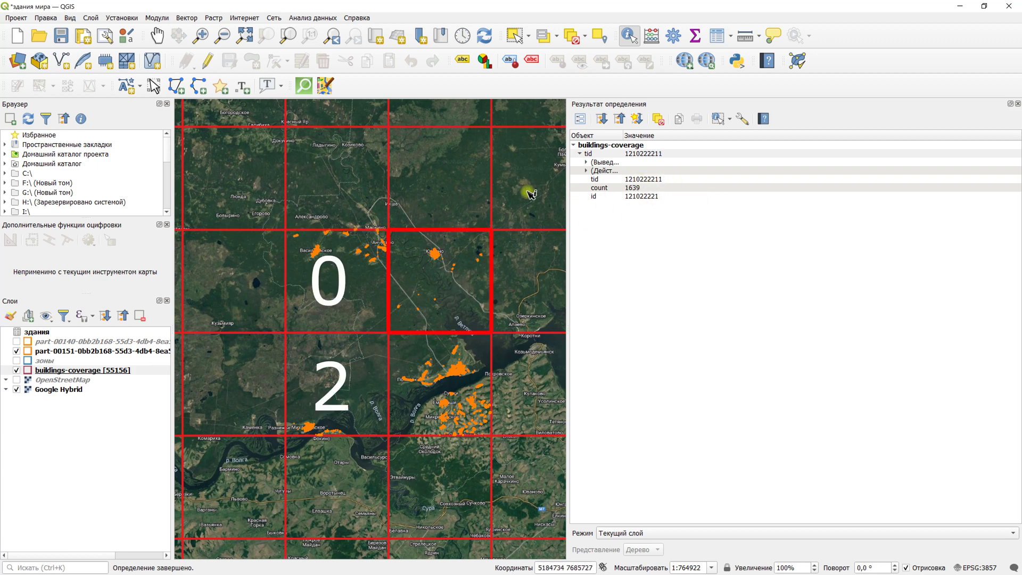
pyautogui.click(472, 262)
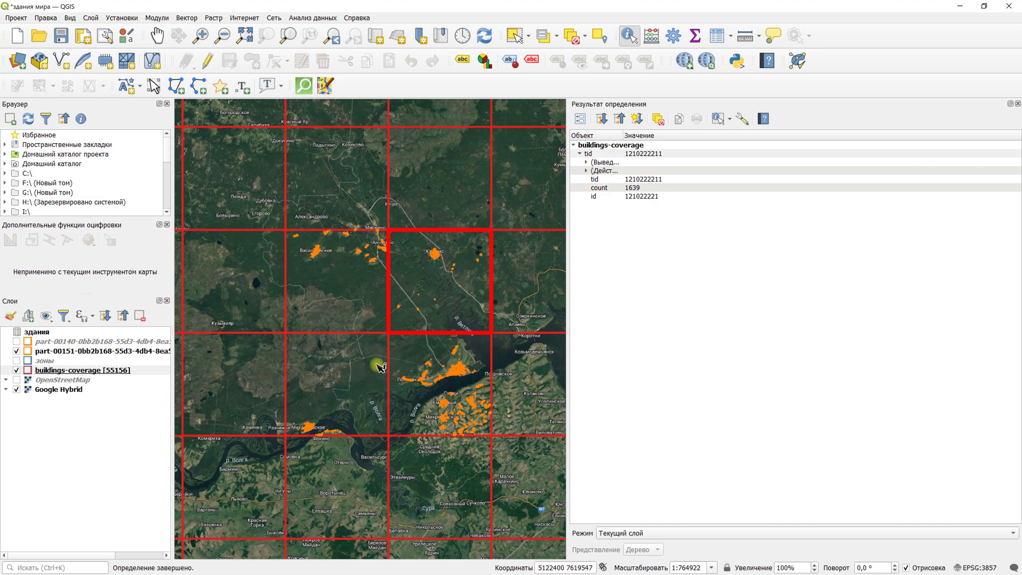
pyautogui.scroll(-1, 379, 363)
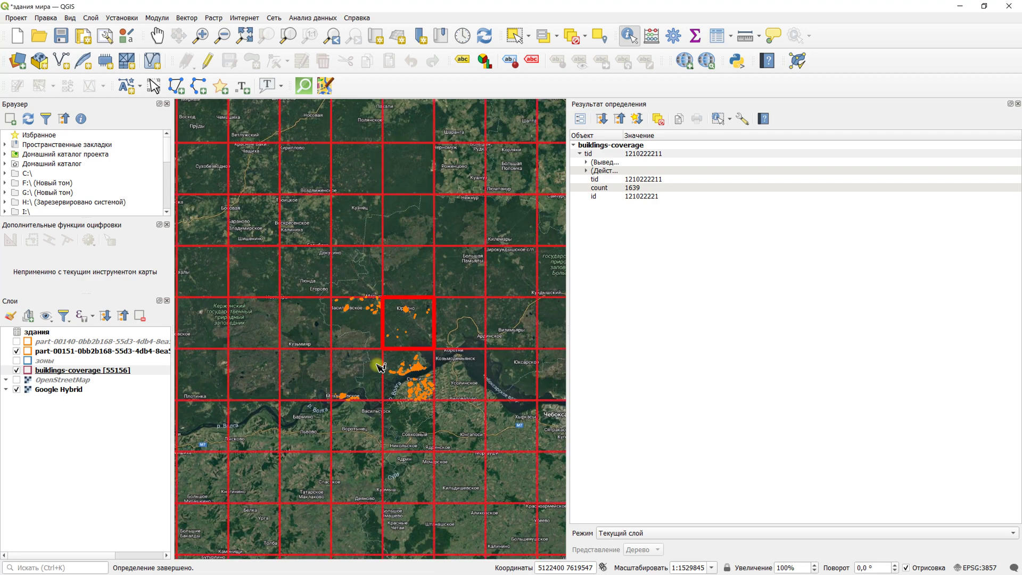
pyautogui.scroll(-1, 385, 289)
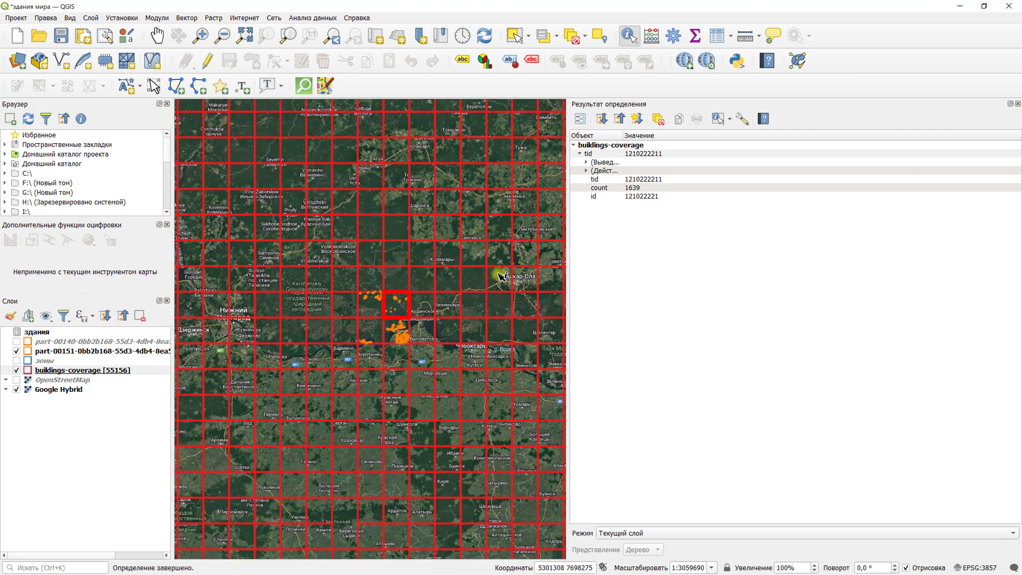
pyautogui.scroll(1, 521, 281)
pyautogui.scroll(1, 521, 280)
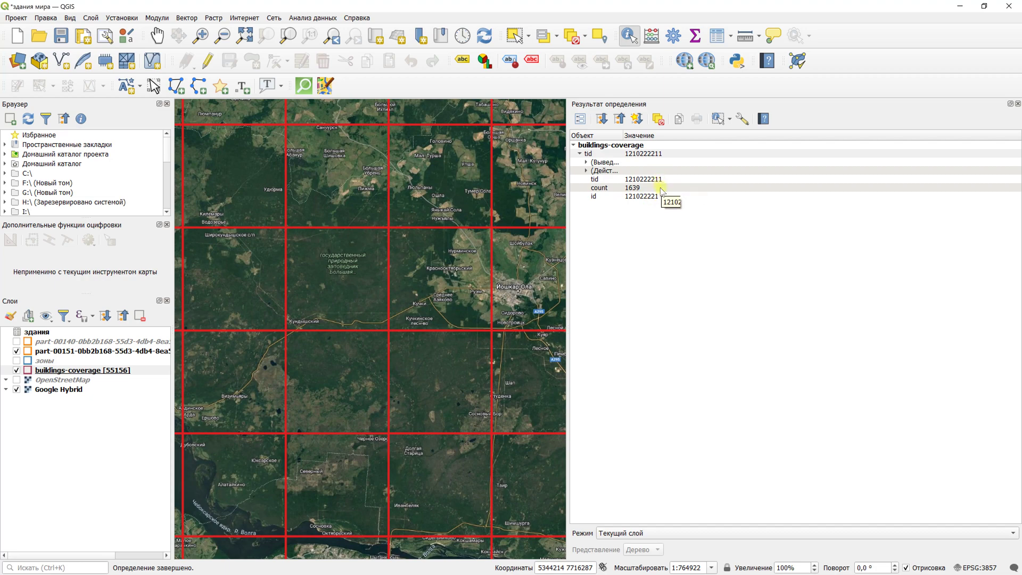
# - Open the attribute table of the здания layer and widen its Url column to read more of the links
pyautogui.click(48, 333)
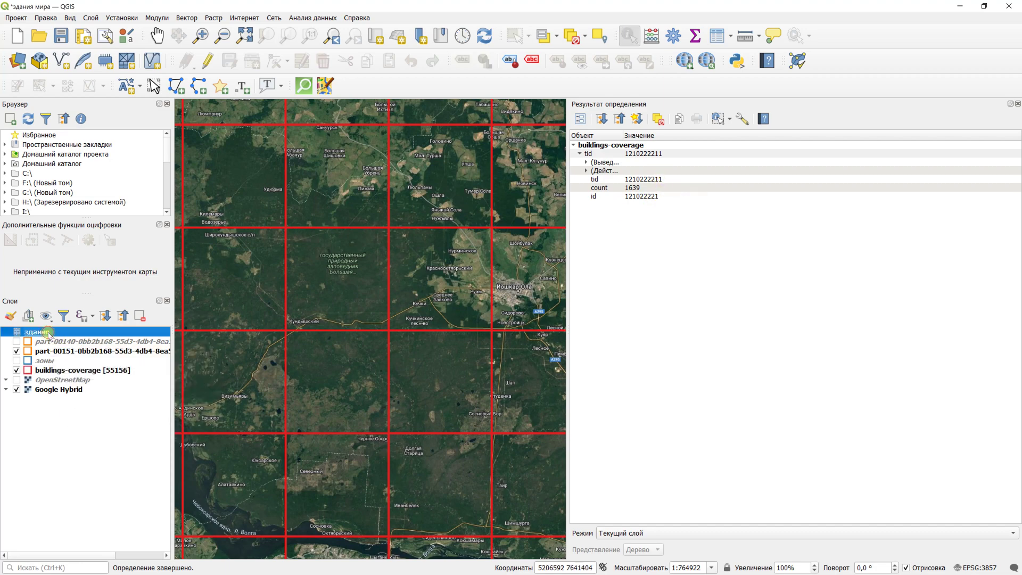
pyautogui.doubleClick(48, 332)
pyautogui.press('Escape')
pyautogui.press('F6')
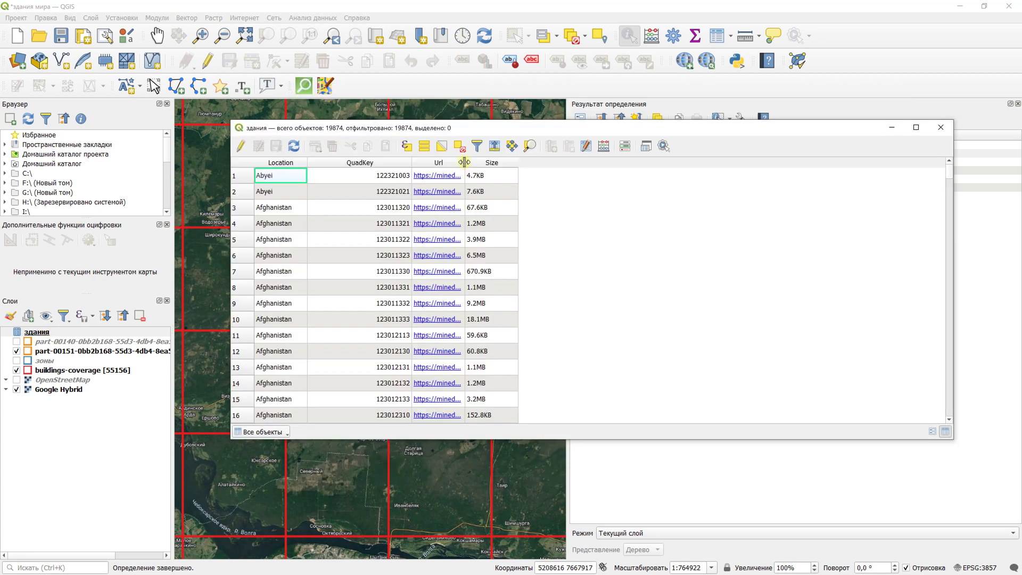
pyautogui.moveTo(625, 174); pyautogui.dragTo(631, 175)
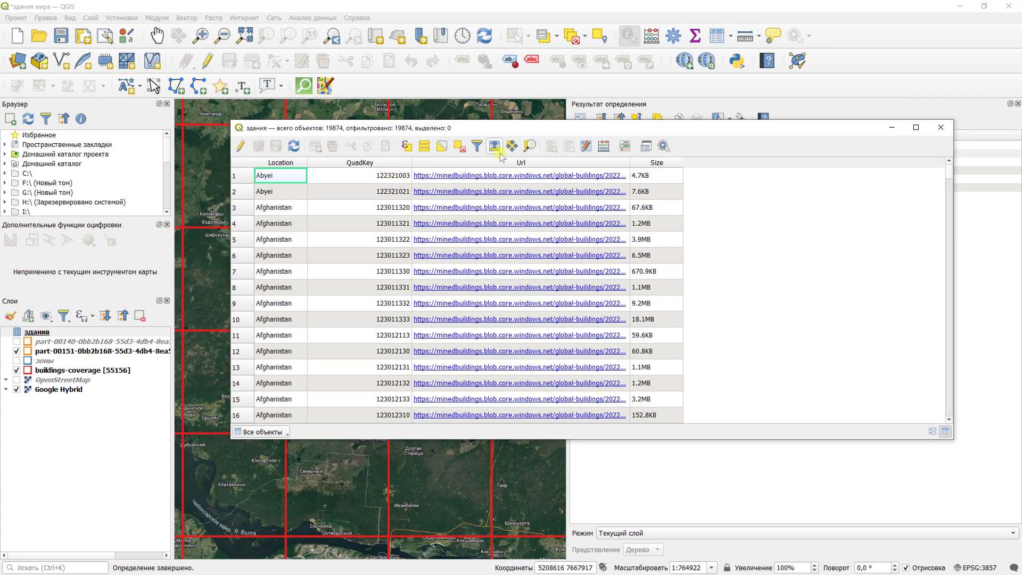
pyautogui.moveTo(511, 128); pyautogui.dragTo(525, 190)
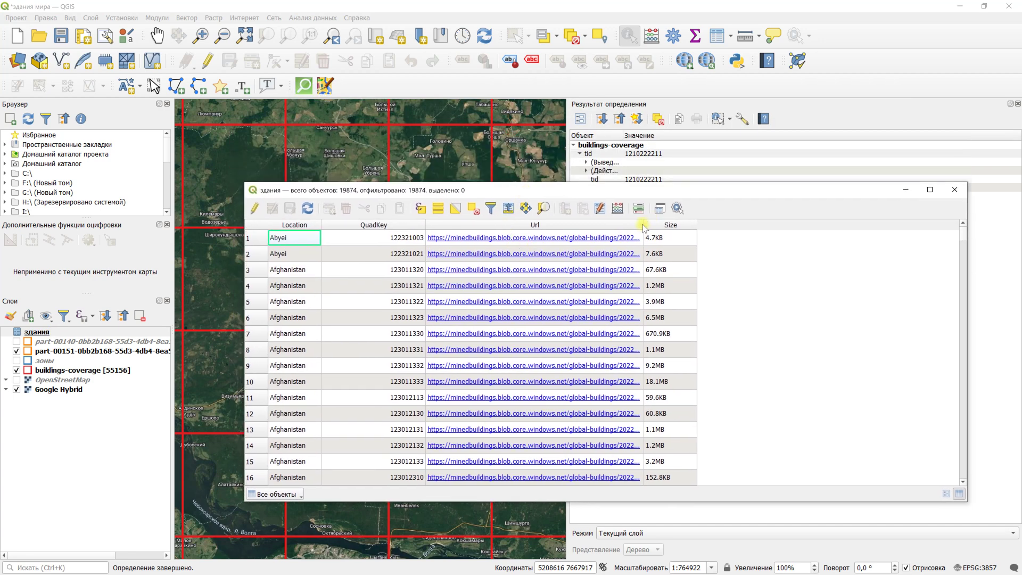
pyautogui.moveTo(645, 224); pyautogui.dragTo(800, 225)
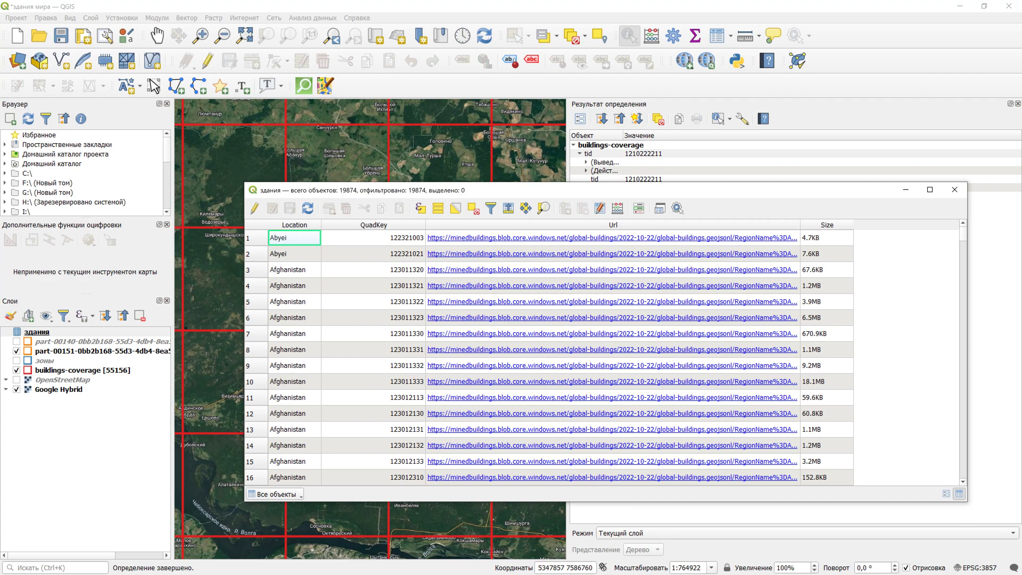
# - Glance at the GitHub FAQ on dataset-links.csv, return to the здания table and browse its Afghanistan rows
pyautogui.hotkey('alt', 'Tab')
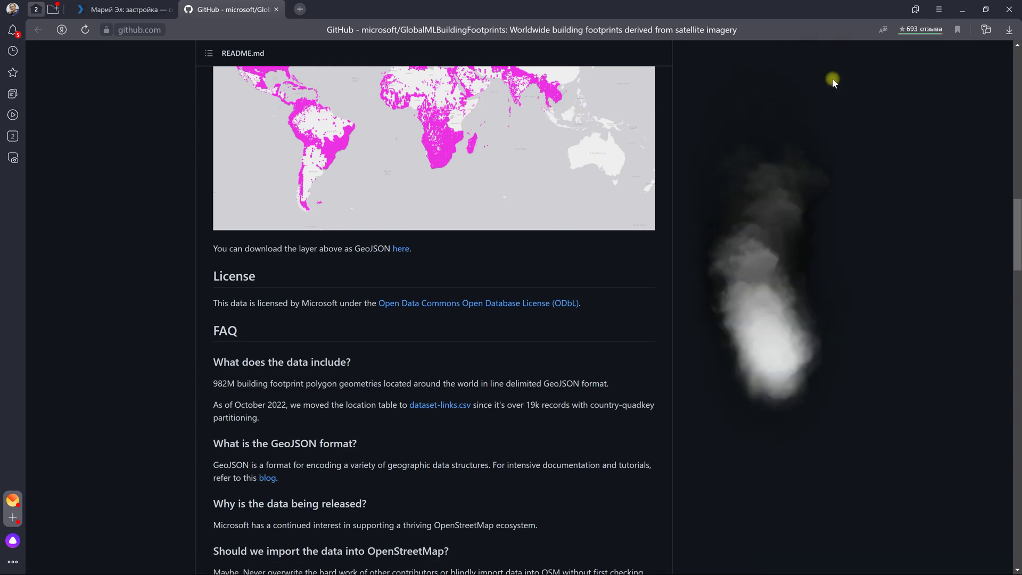
pyautogui.hotkey('alt', 'Tab')
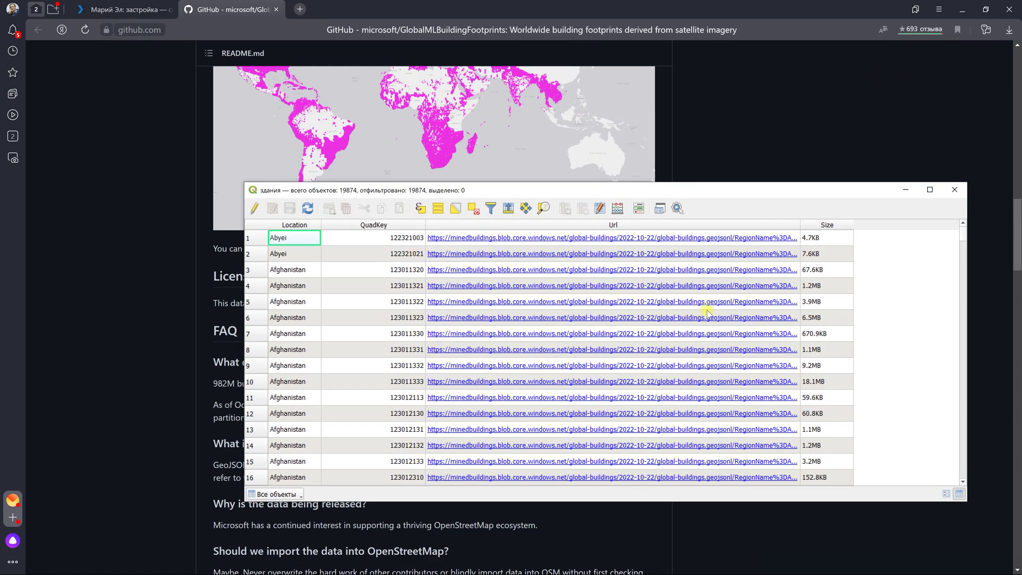
pyautogui.scroll(-9, 701, 313)
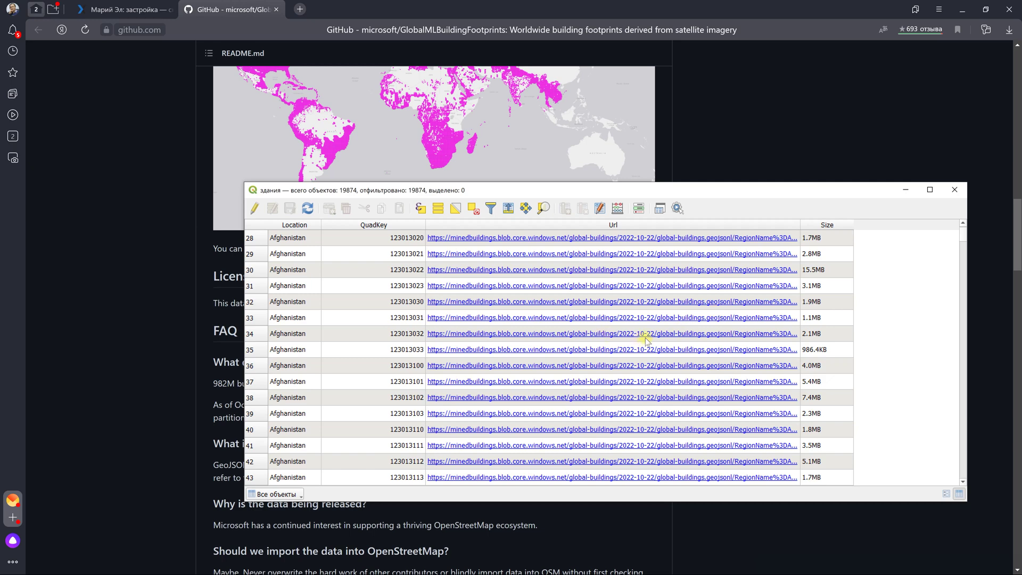
pyautogui.scroll(-2, 670, 338)
pyautogui.scroll(-20, 383, 373)
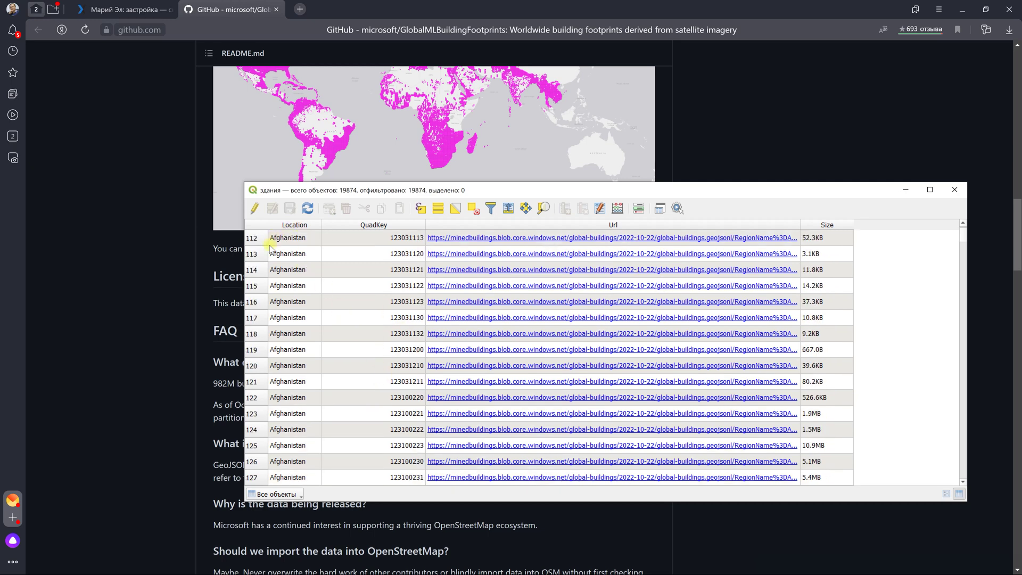
pyautogui.scroll(-6, 317, 360)
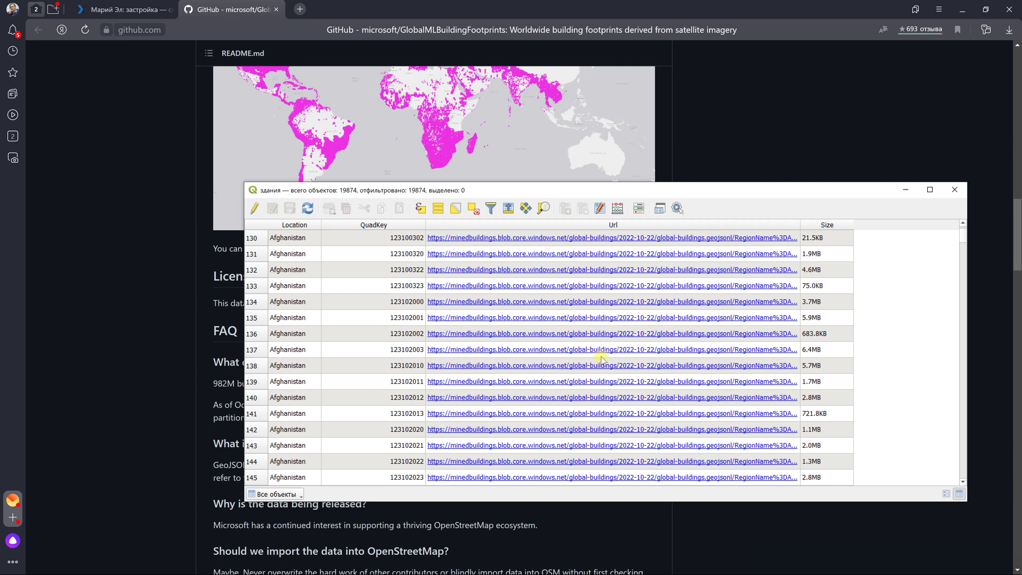
# - Widen the Url column of the здания table further and examine the ends of the download links
pyautogui.doubleClick(803, 225)
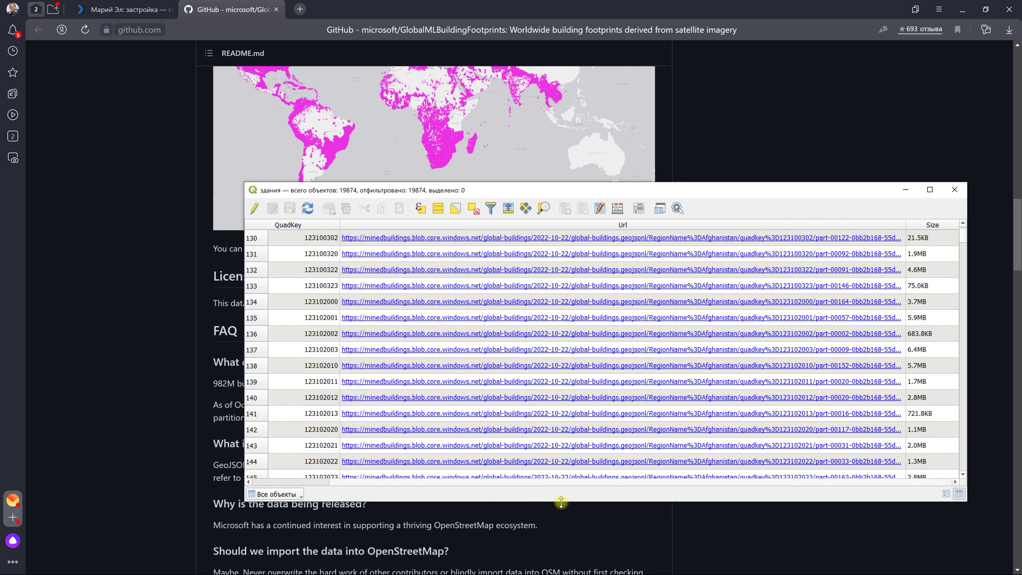
pyautogui.doubleClick(908, 225)
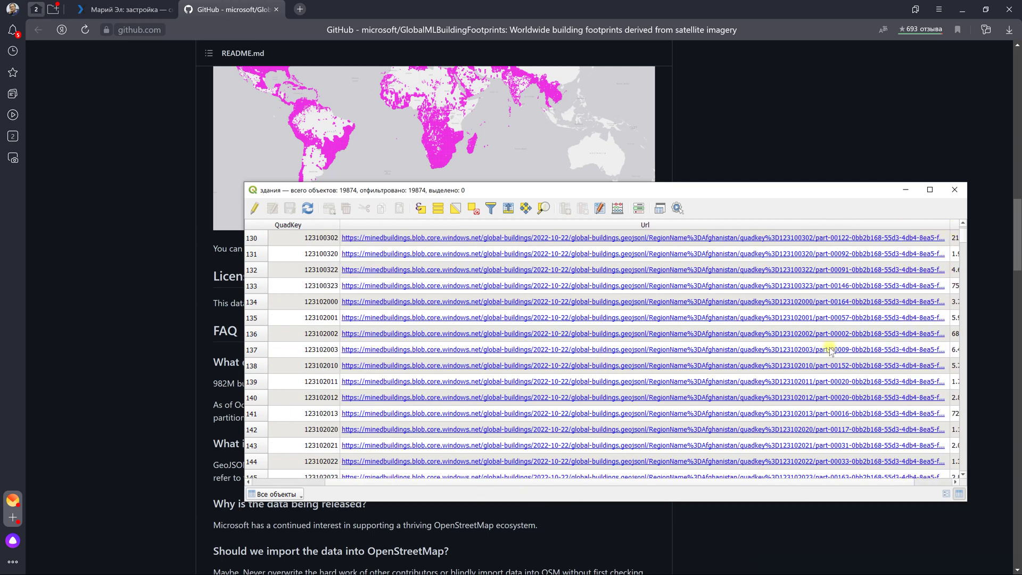
pyautogui.hscroll(2, 554, 482)
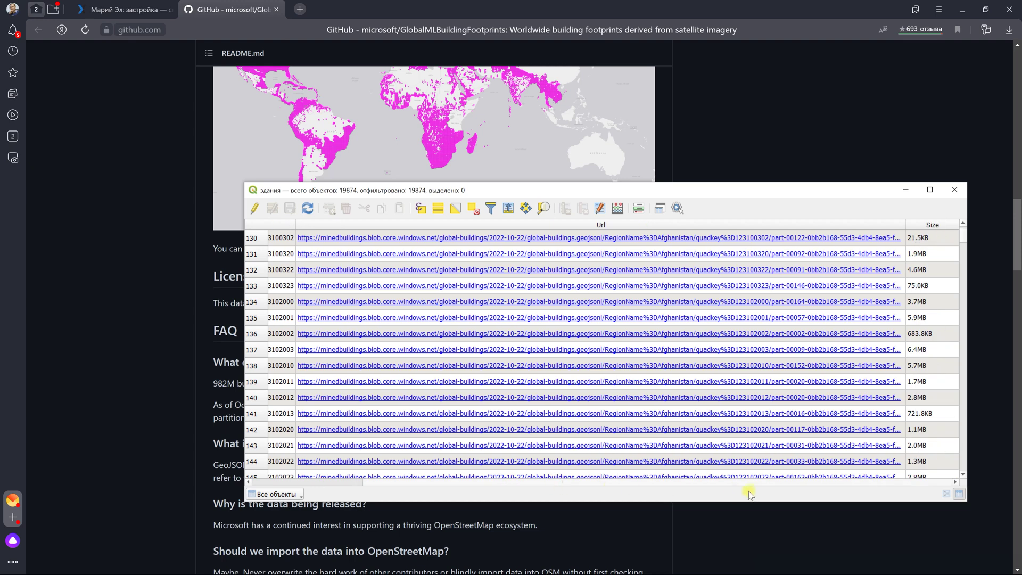
pyautogui.moveTo(908, 224); pyautogui.dragTo(959, 223)
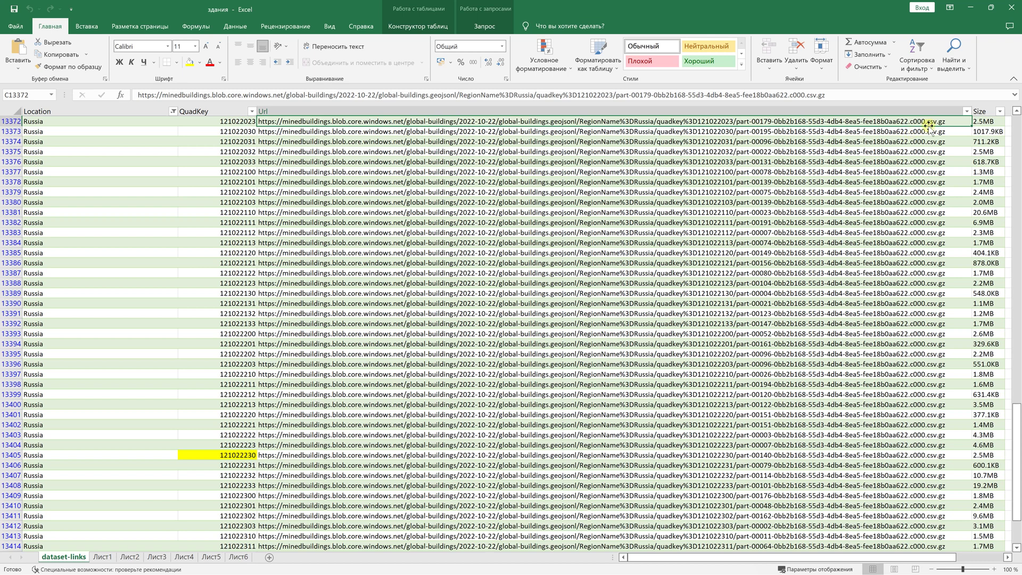
# - Locate the download link for quadkey 121022230 in the spreadsheet, then switch to Total Commander and select the part-00140 JSON file
pyautogui.click(900, 271)
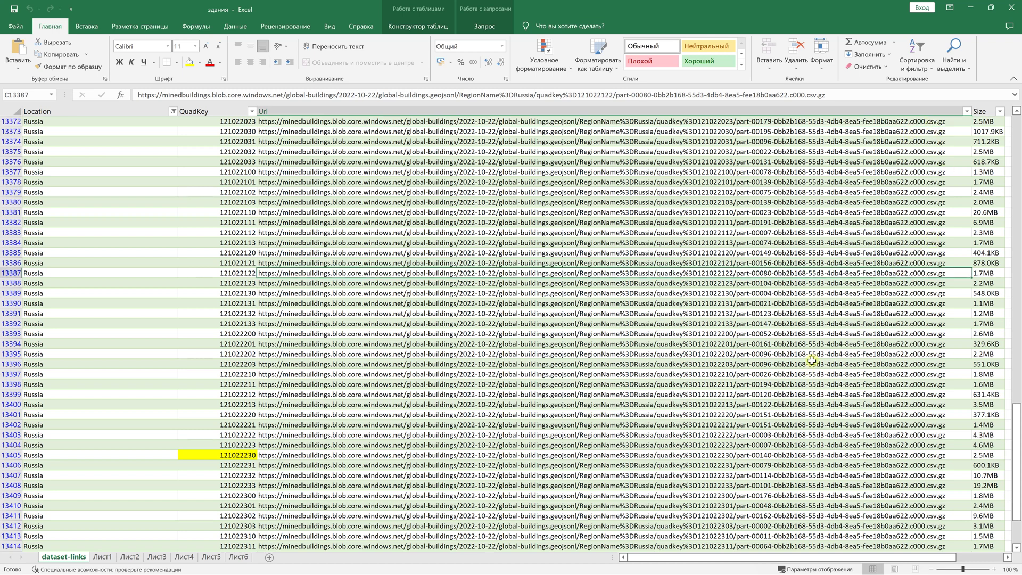
pyautogui.click(928, 457)
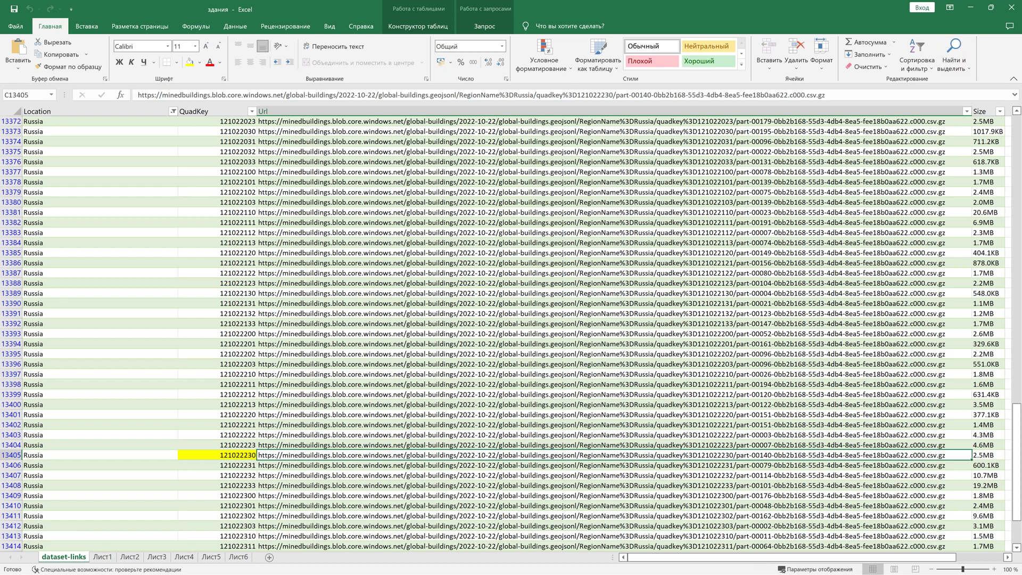
pyautogui.hotkey('alt', 'Tab')
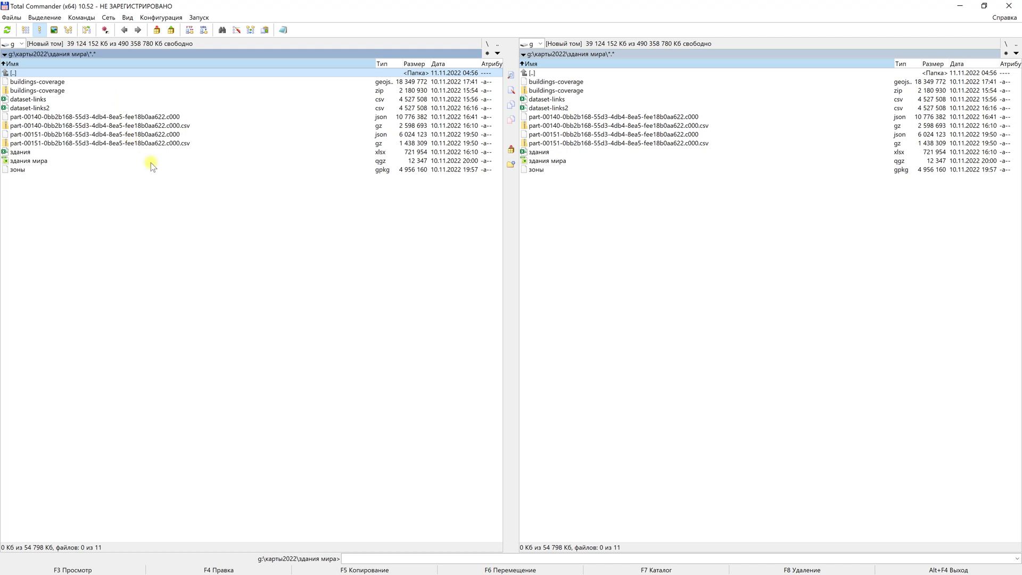
pyautogui.click(124, 117)
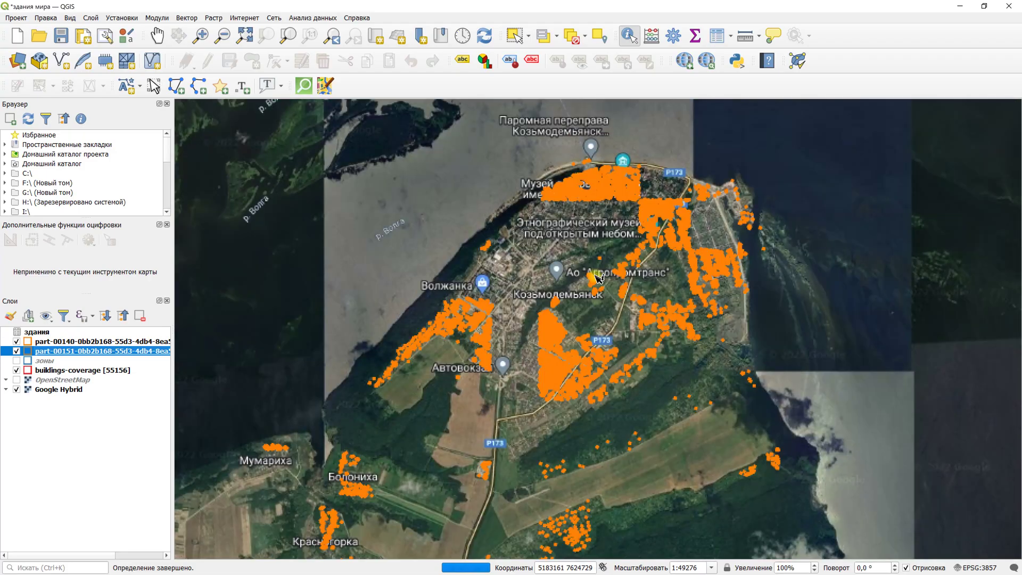
# - Inspect the orange building footprints over Козьмодемьянск in QGIS, both close up and across the whole town
pyautogui.scroll(3, 612, 255)
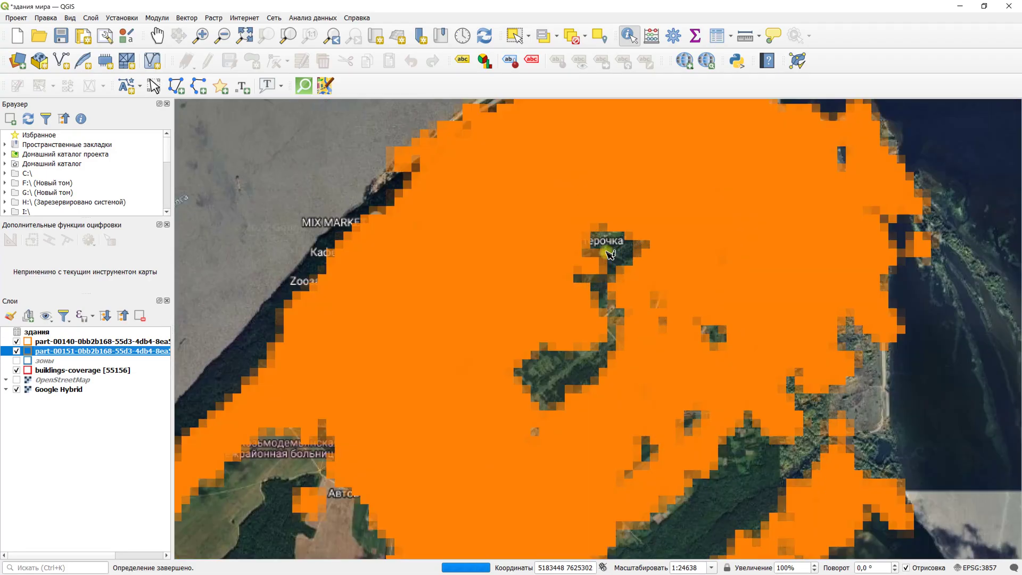
pyautogui.scroll(2, 611, 255)
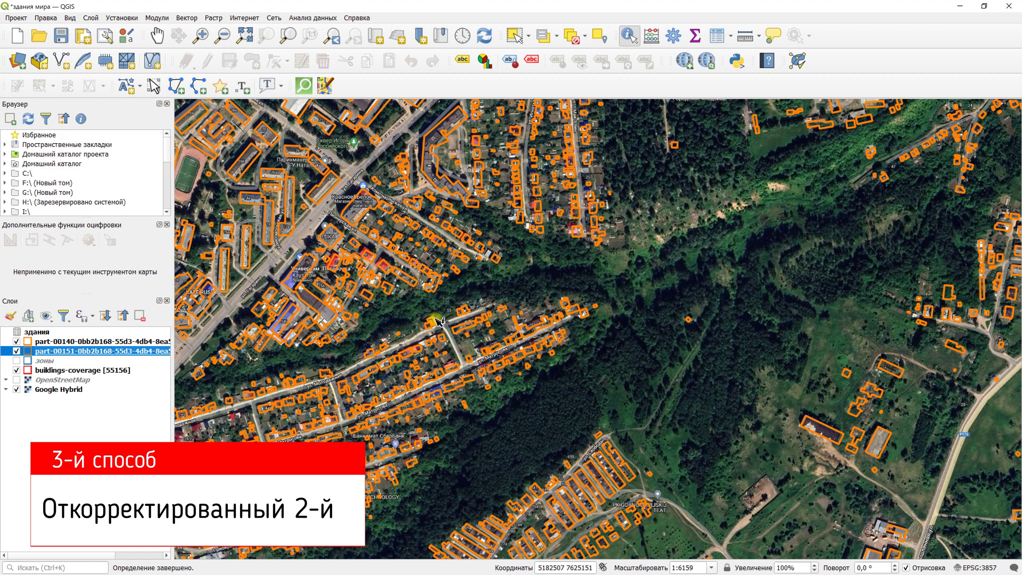
pyautogui.scroll(-2, 595, 314)
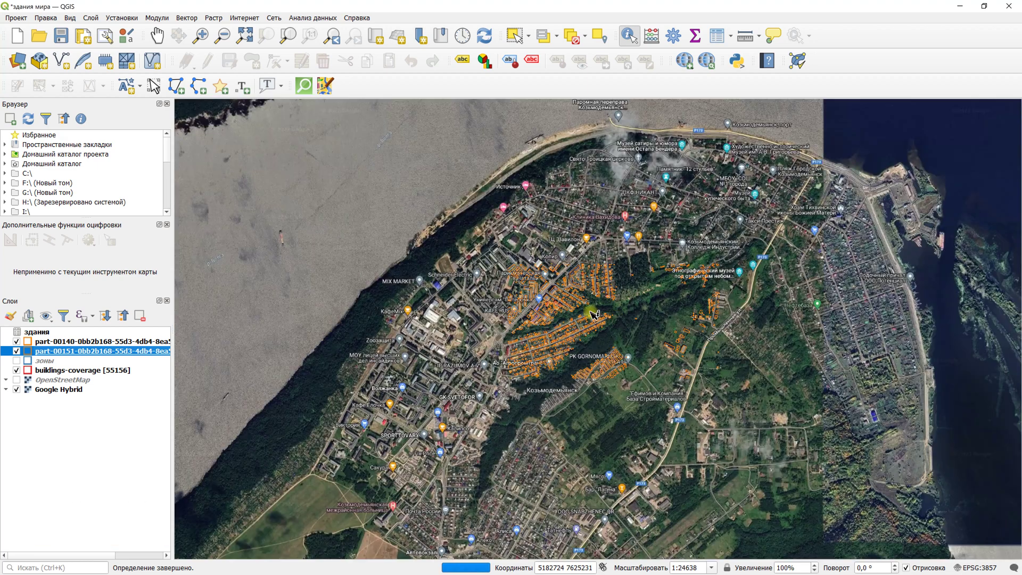
pyautogui.scroll(-2, 580, 314)
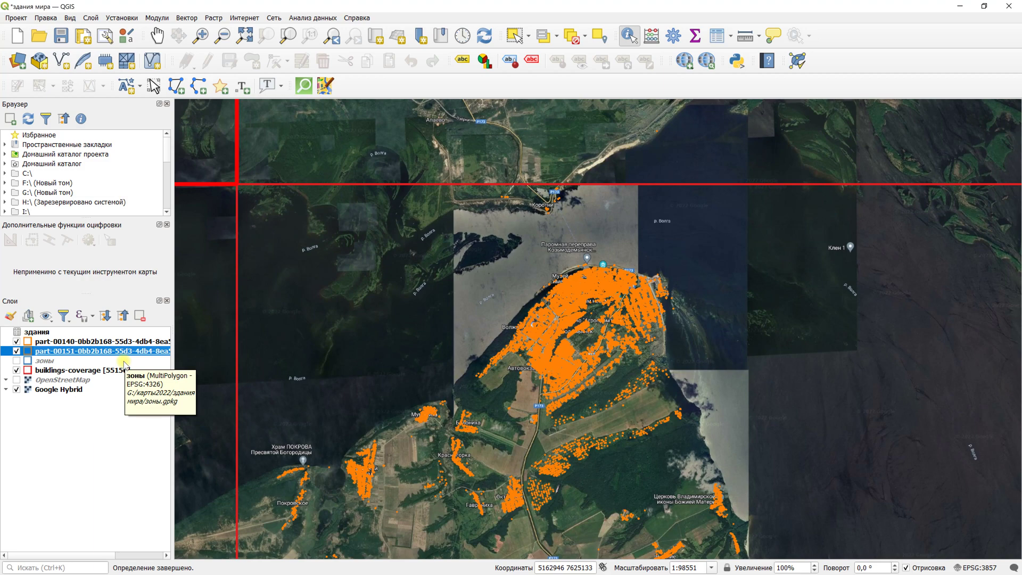
# - Hide the part-00151 and buildings-coverage layers and show the зоны layer
pyautogui.click(17, 351)
pyautogui.click(17, 361)
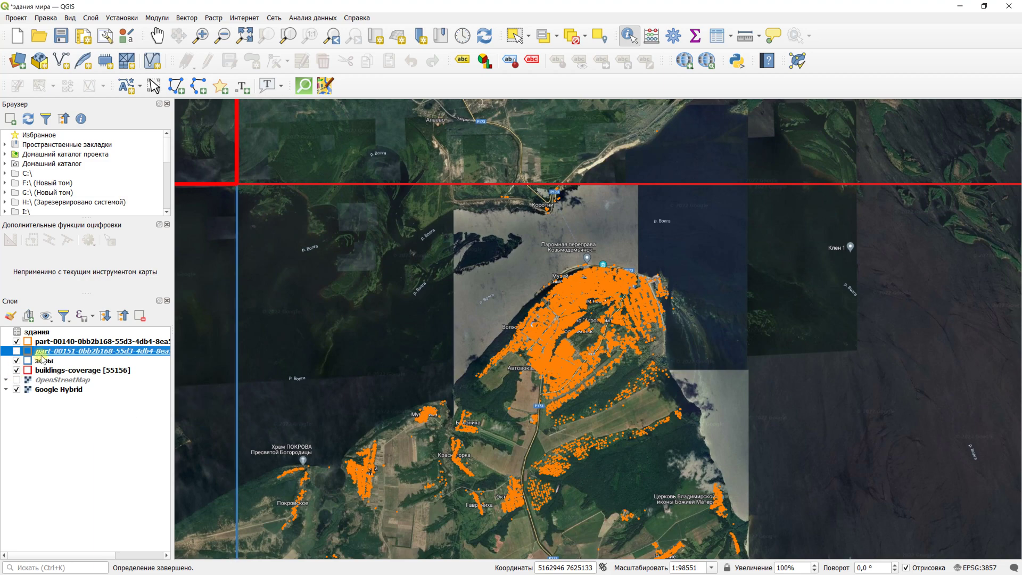
pyautogui.click(156, 36)
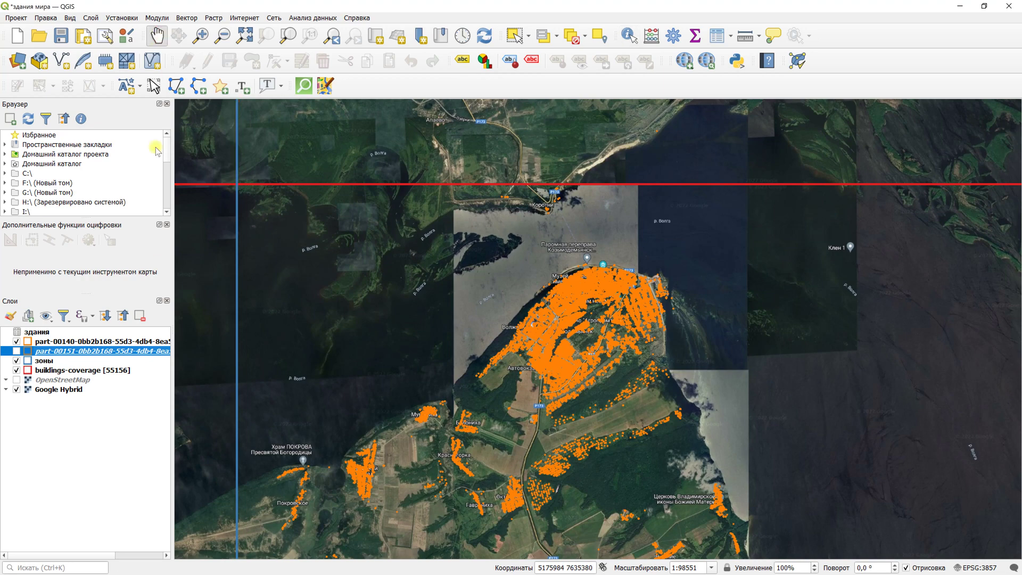
pyautogui.click(17, 370)
# - Identify the attributes of the зоны grid square that covers Йошкар-Ола and the area northeast of it
pyautogui.scroll(-2, 337, 265)
pyautogui.scroll(-1, 414, 269)
pyautogui.scroll(-1, 414, 269)
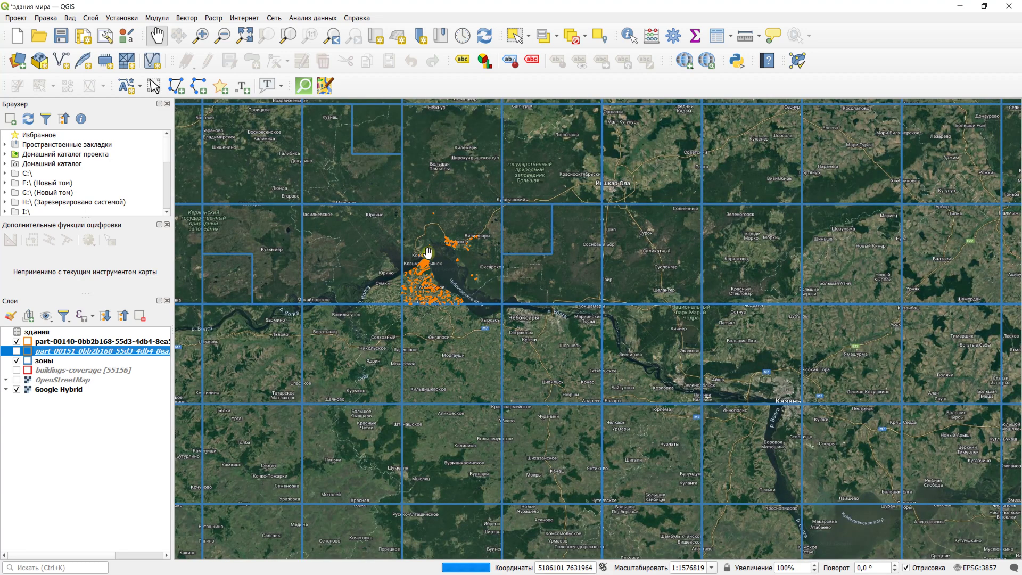
pyautogui.moveTo(449, 219); pyautogui.dragTo(458, 343)
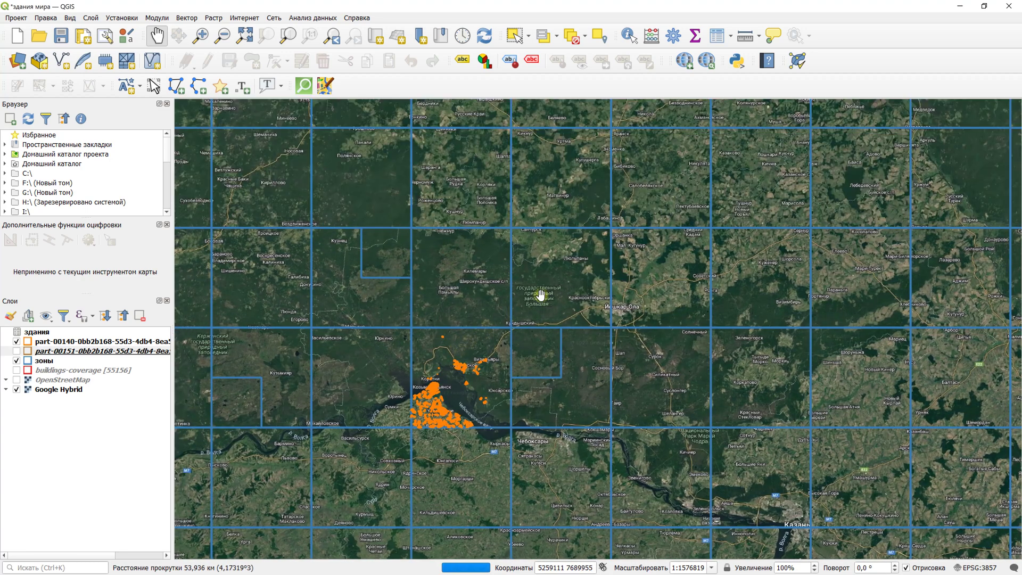
pyautogui.moveTo(684, 282); pyautogui.dragTo(633, 302)
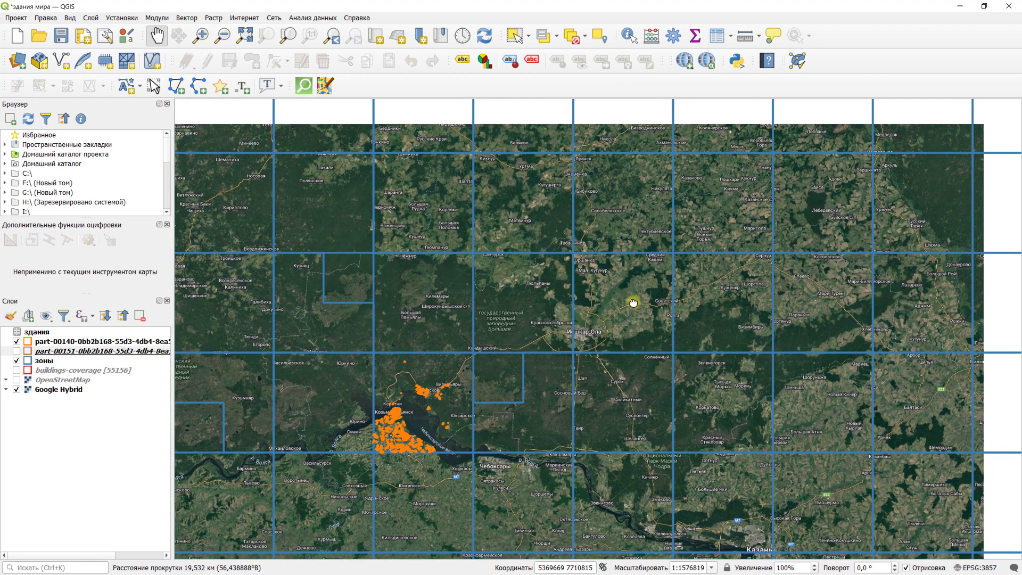
pyautogui.scroll(1, 601, 338)
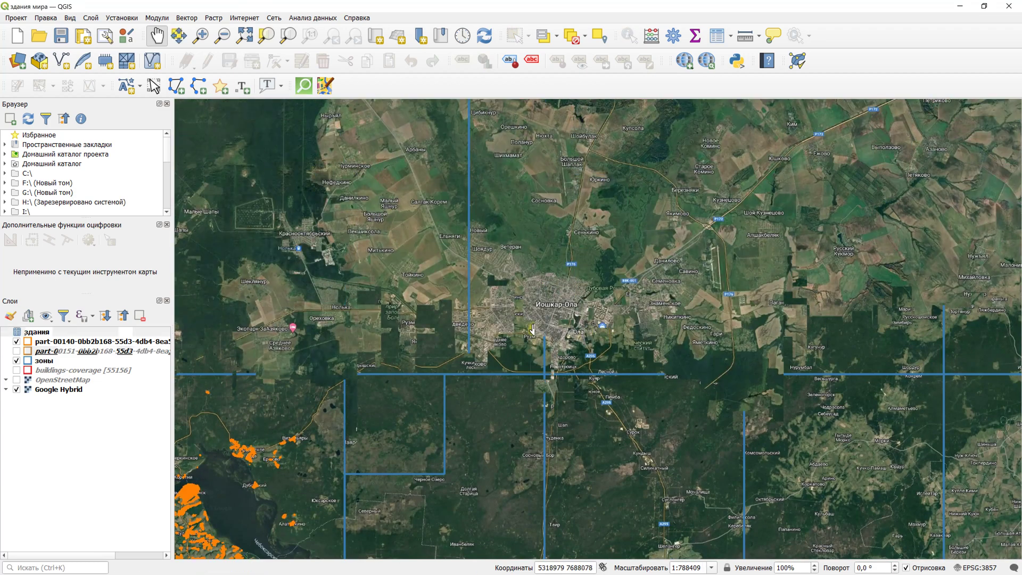
pyautogui.scroll(2, 533, 329)
pyautogui.click(629, 36)
pyautogui.click(675, 230)
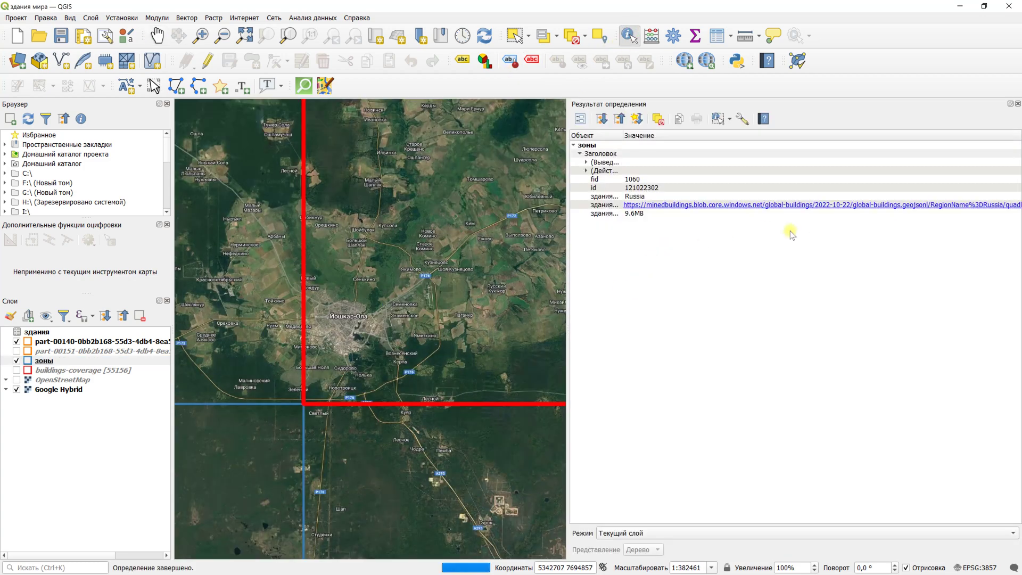
# - Download the archive linked in the identified square's attributes into the здания мира folder and extract it there with 7-Zip
pyautogui.click(847, 209)
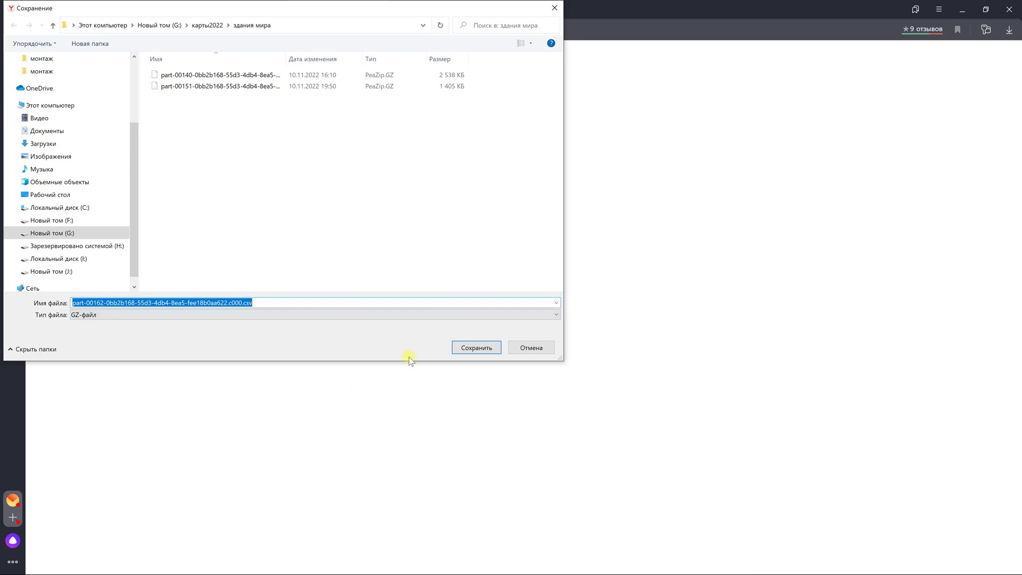
pyautogui.click(477, 354)
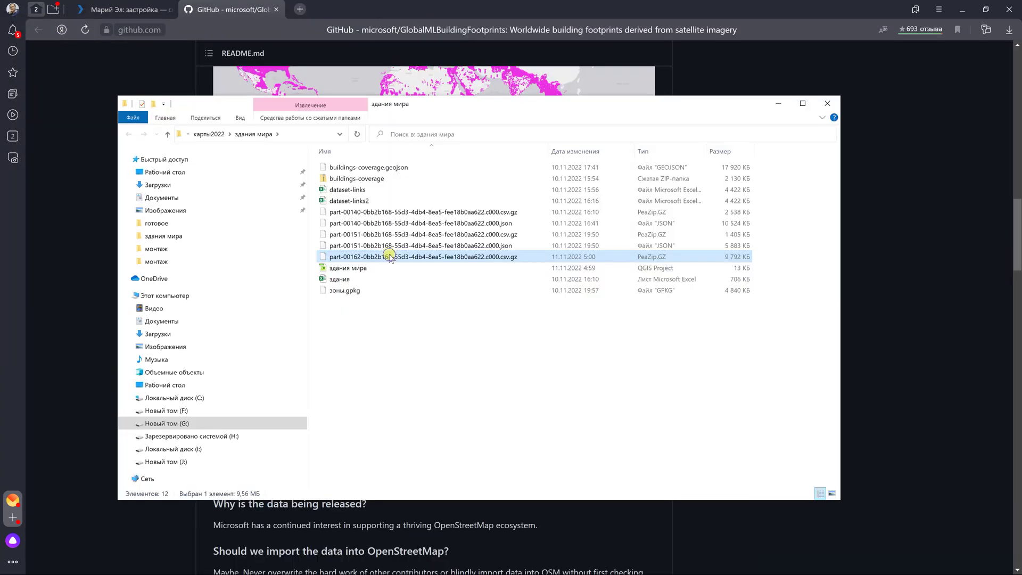
pyautogui.rightClick(391, 257)
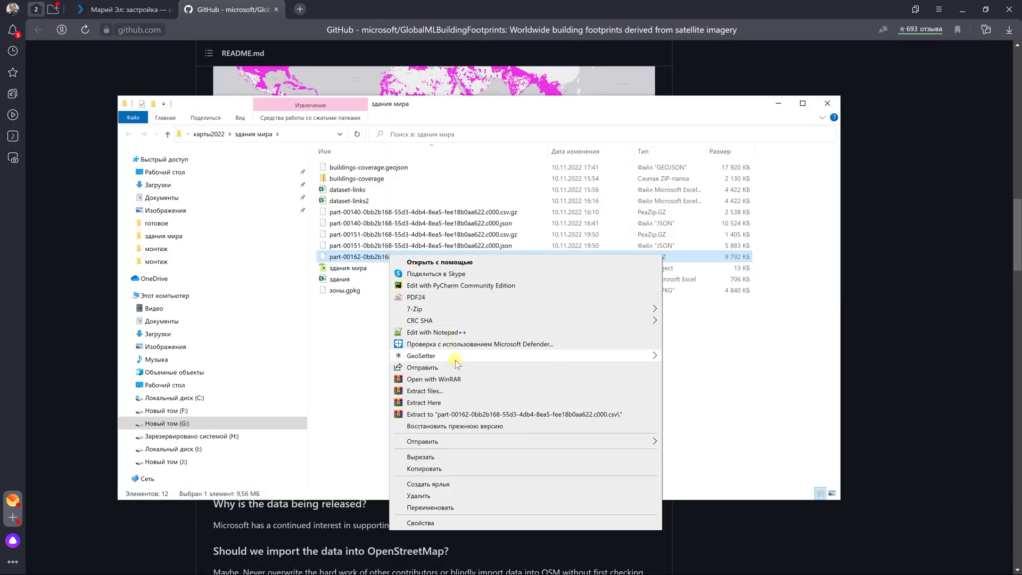
pyautogui.moveTo(507, 309)
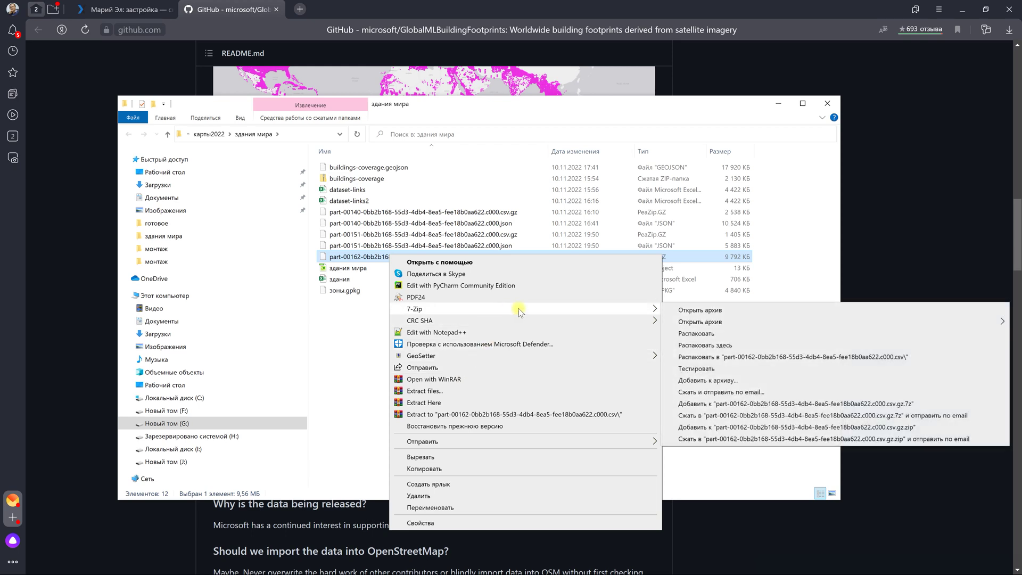
pyautogui.click(704, 345)
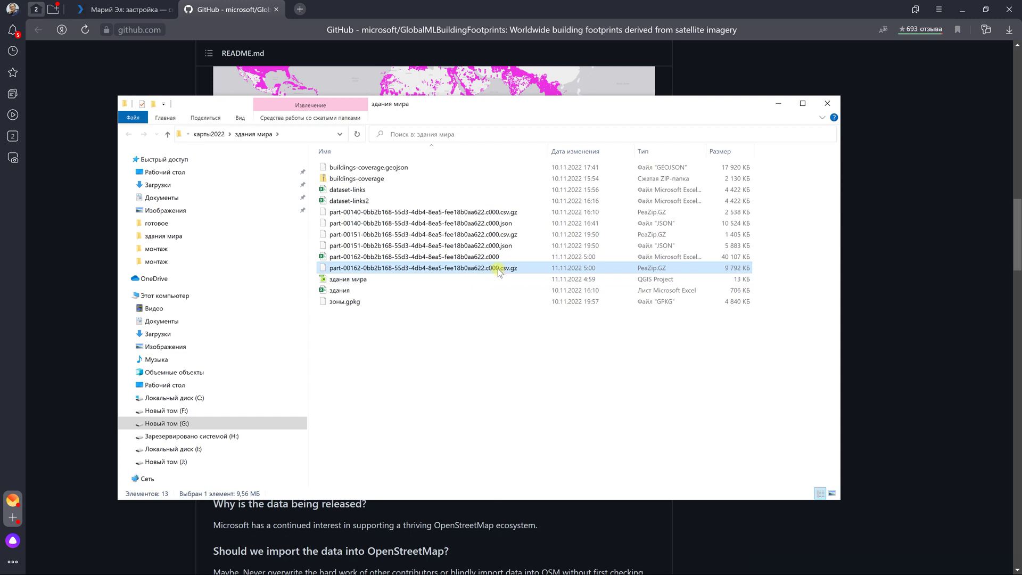
pyautogui.click(497, 269)
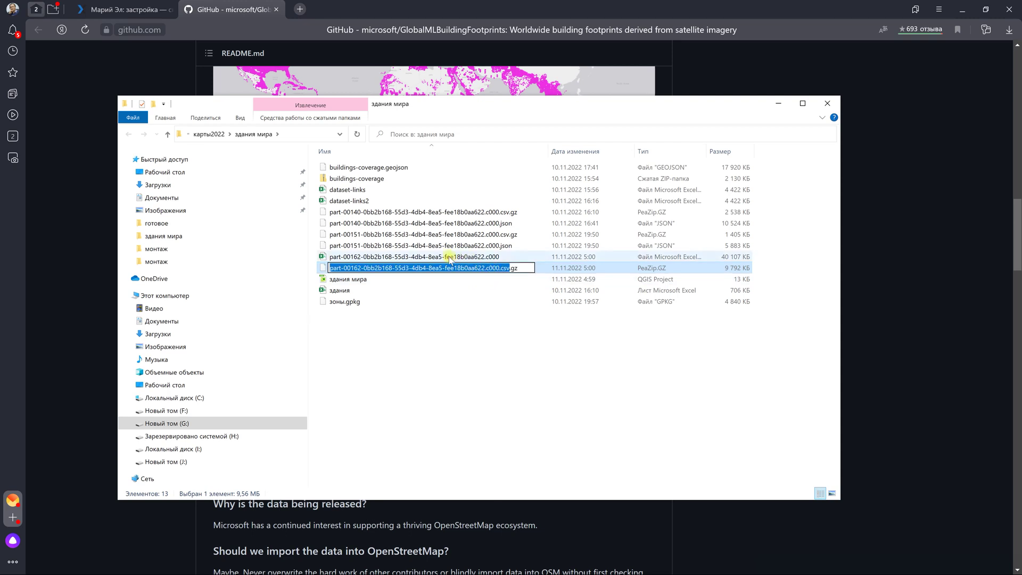
pyautogui.click(450, 258)
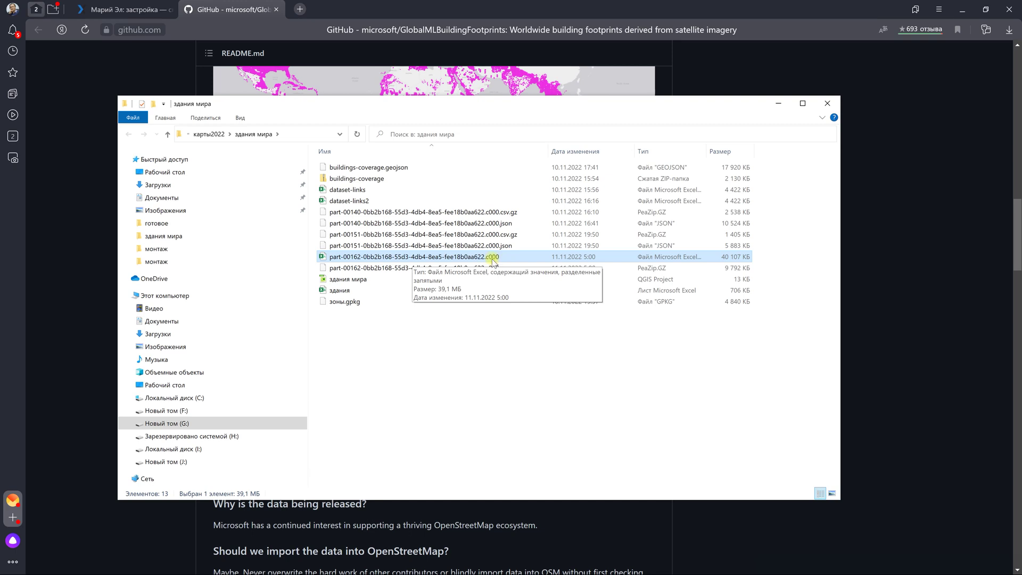
# - Change the extension of the extracted part-00162 file to json in Total Commander
pyautogui.hotkey('alt', 'Tab')
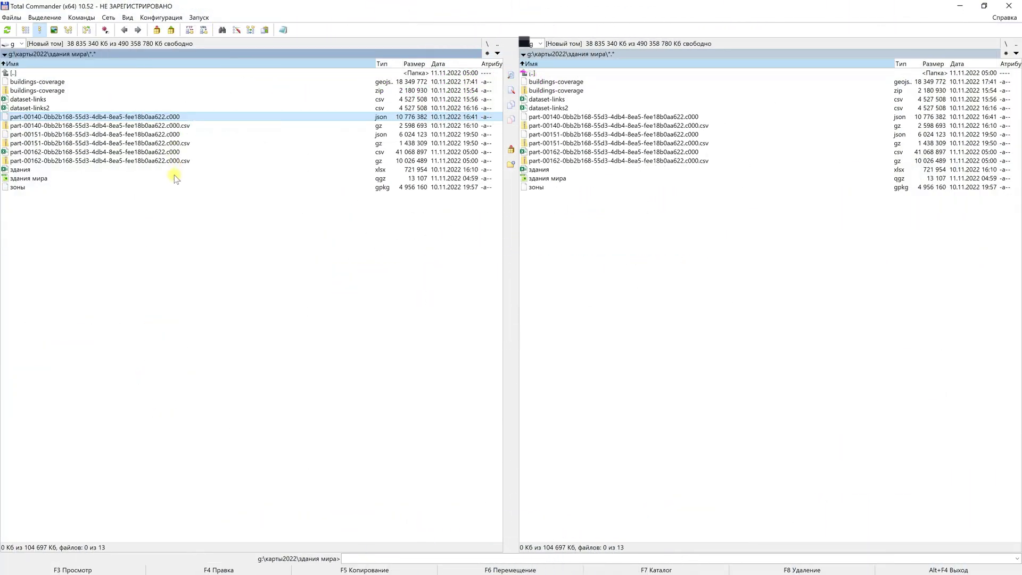
pyautogui.click(173, 153)
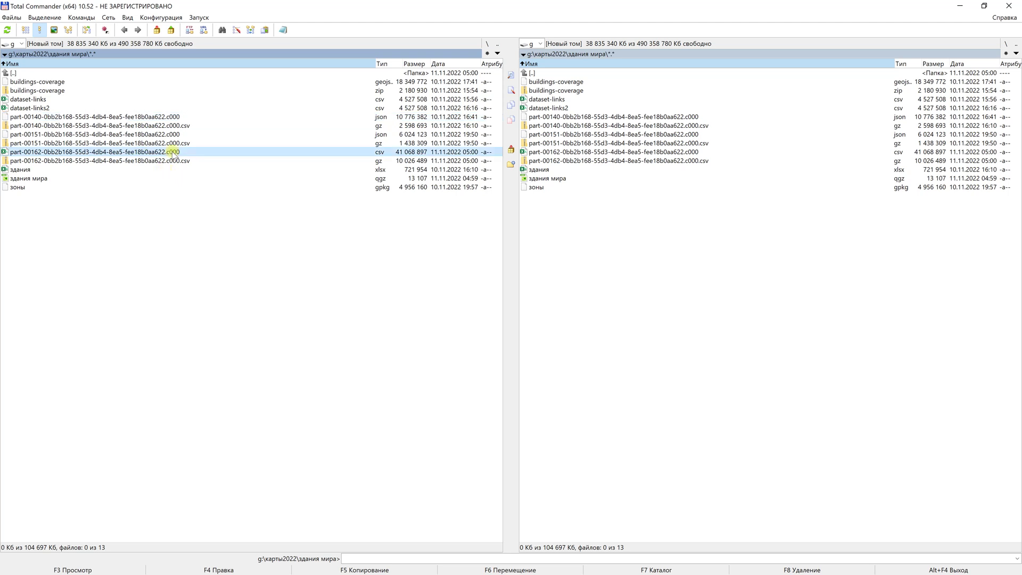
pyautogui.press('F6')
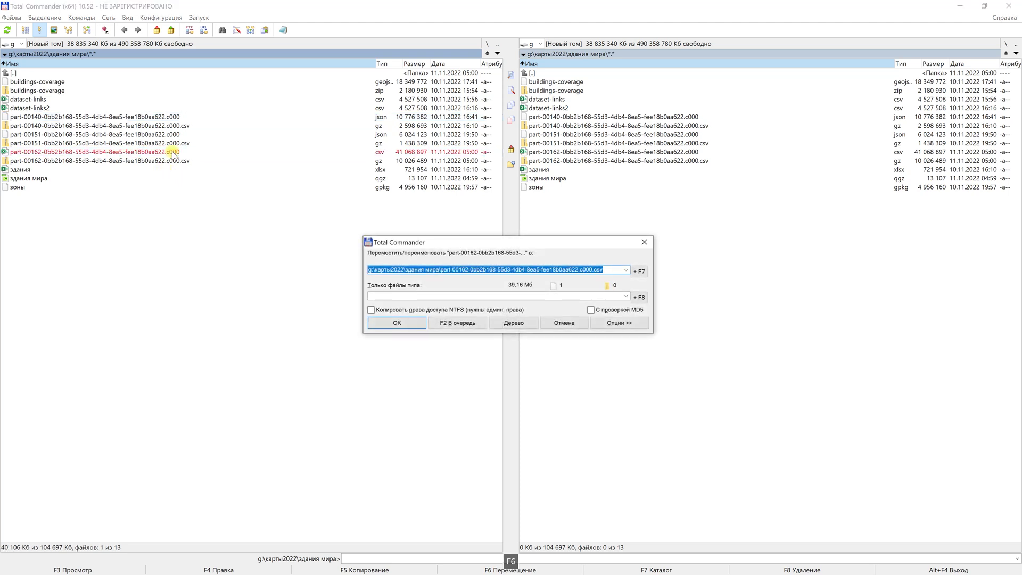
pyautogui.click(597, 270)
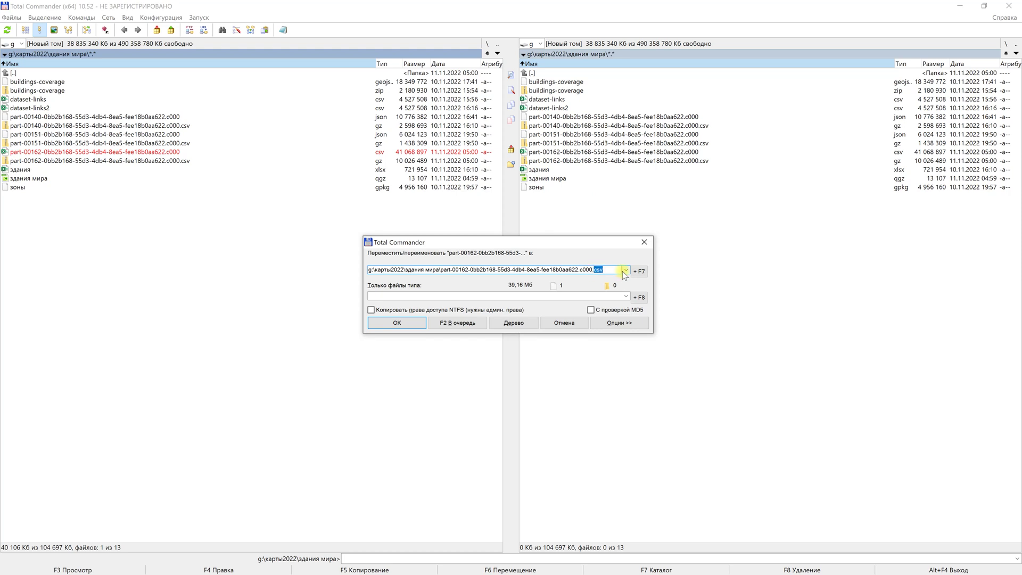
pyautogui.write('o')
pyautogui.press('BackSpace')
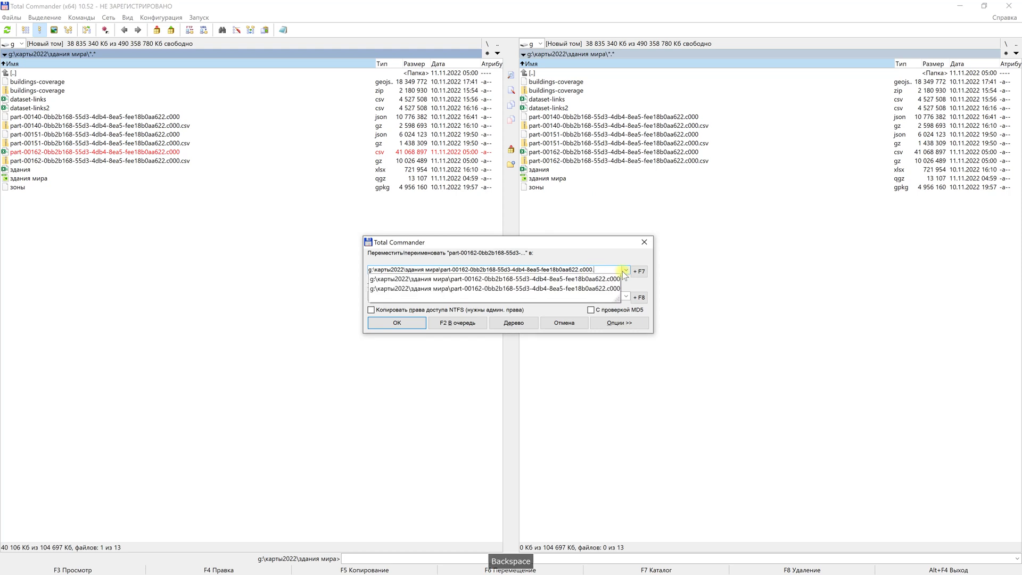
pyautogui.write('json')
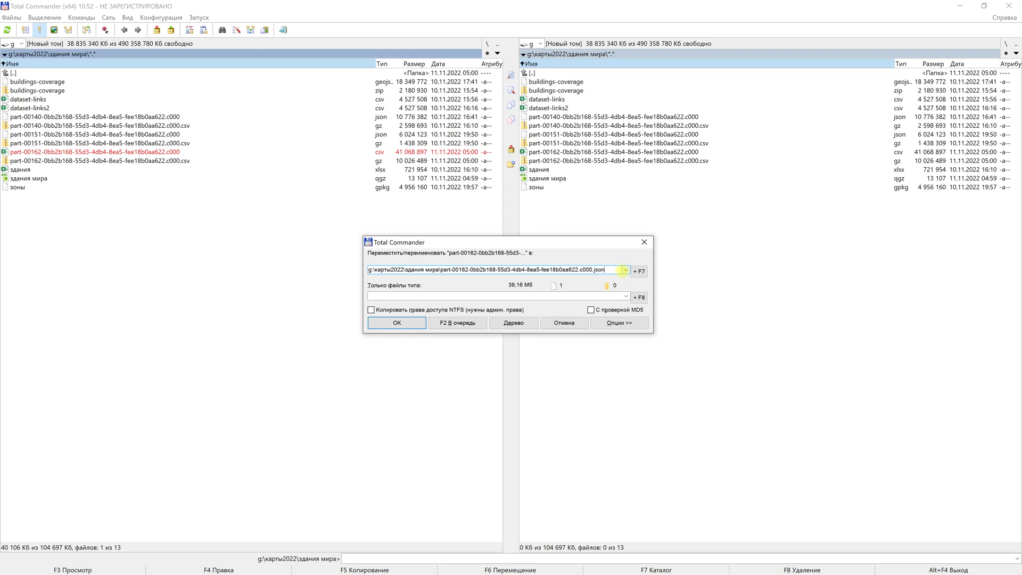
pyautogui.click(415, 326)
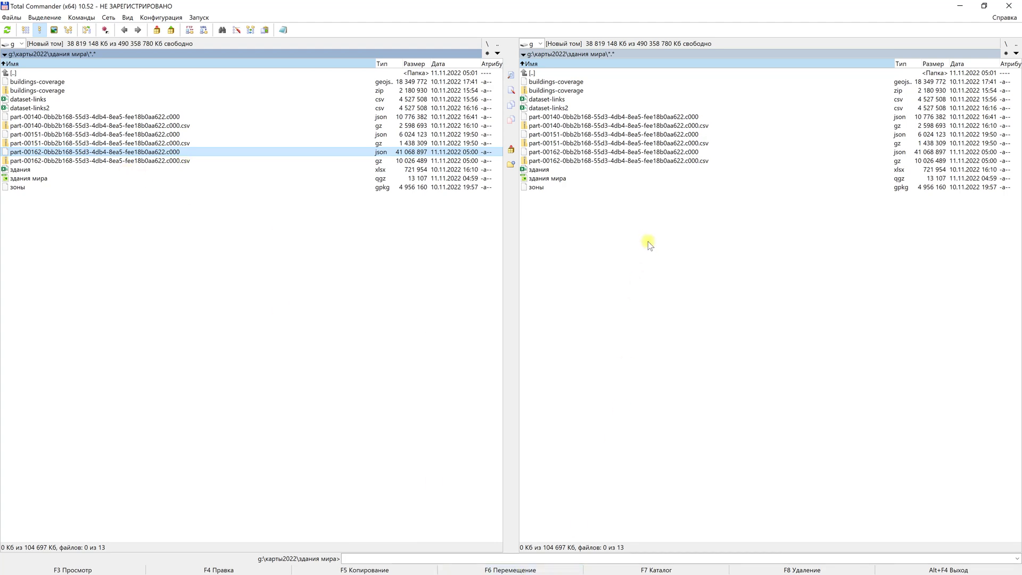
# - Return to QGIS and add the part-00162 JSON file from the здания мира folder to the project as a layer
pyautogui.hotkey('alt', 'Tab')
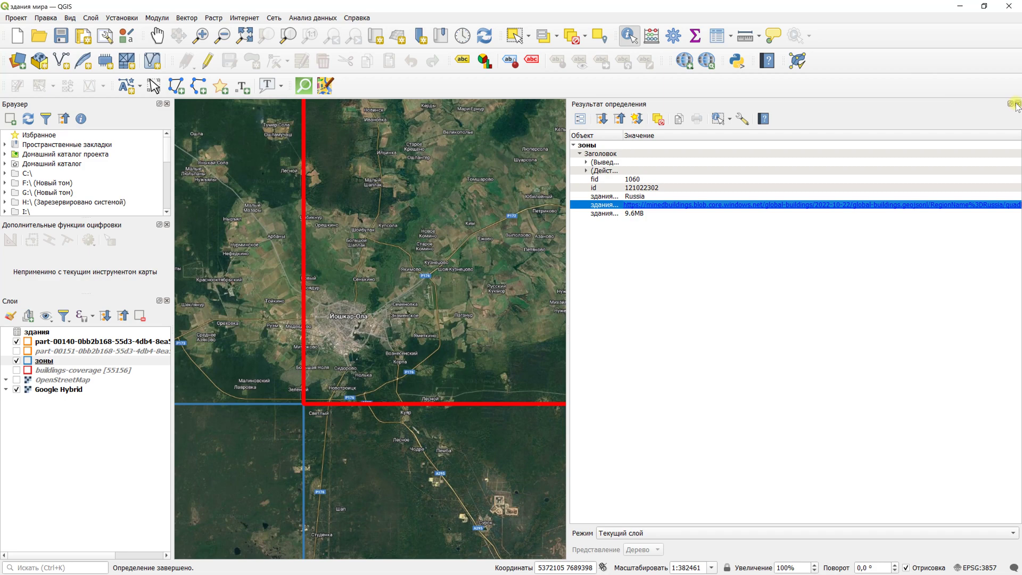
pyautogui.click(1017, 104)
pyautogui.scroll(-4, 286, 502)
pyautogui.hotkey('alt', 'Tab')
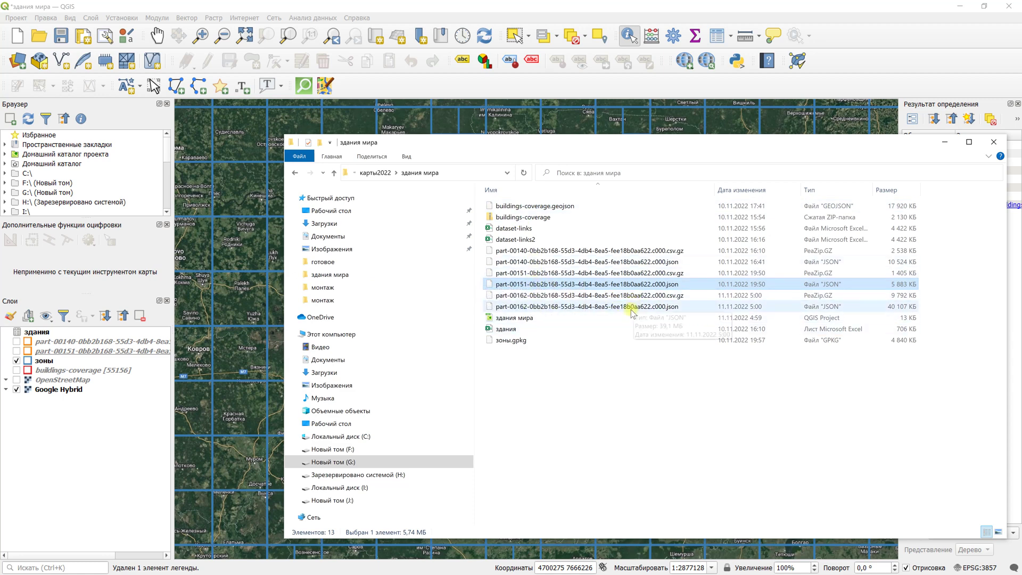
pyautogui.moveTo(538, 310); pyautogui.dragTo(104, 403)
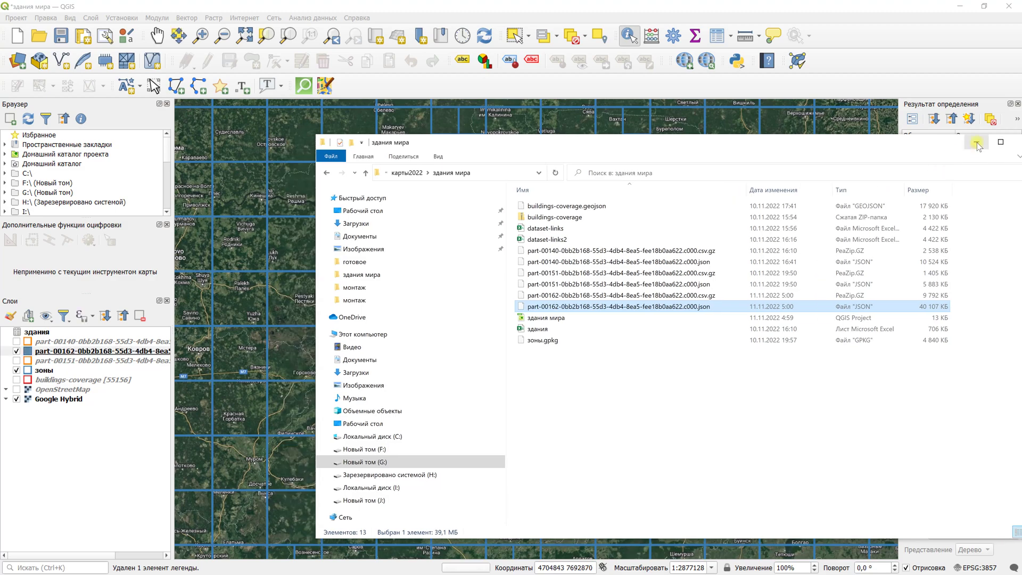
pyautogui.click(993, 142)
# - Examine the part-00162 building footprints up close over the streets of Йошкар-Ола
pyautogui.scroll(4, 729, 303)
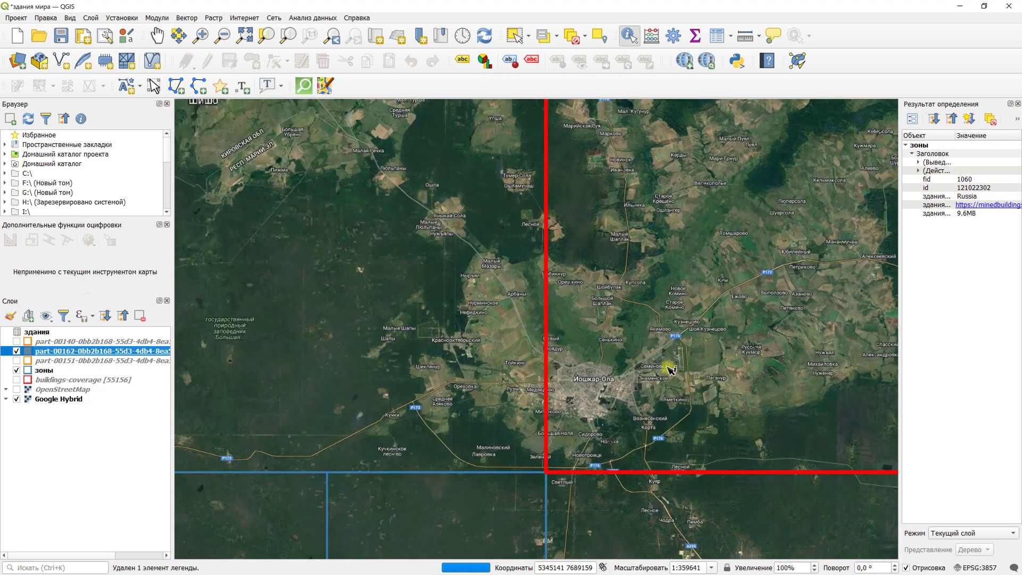
pyautogui.scroll(3, 602, 386)
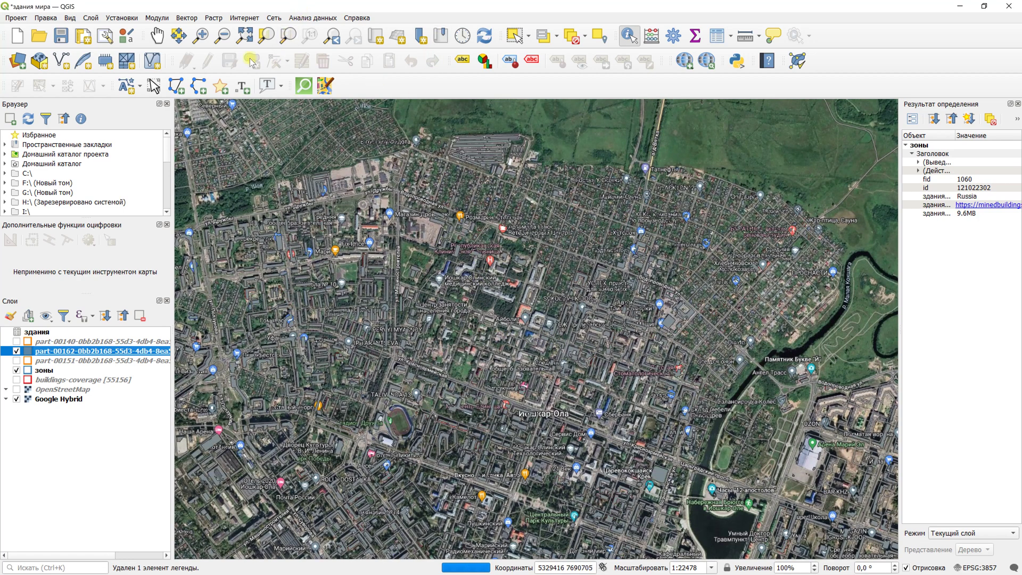
pyautogui.click(158, 36)
pyautogui.scroll(3, 554, 304)
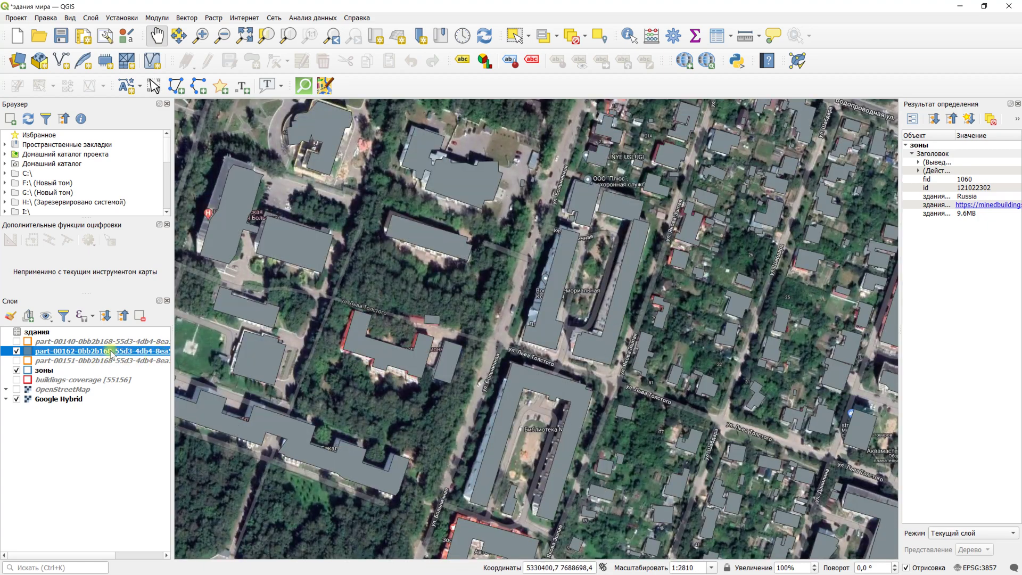
# - Copy all style categories from the part-00151 layer and paste them onto the part-00162 layer
pyautogui.rightClick(110, 361)
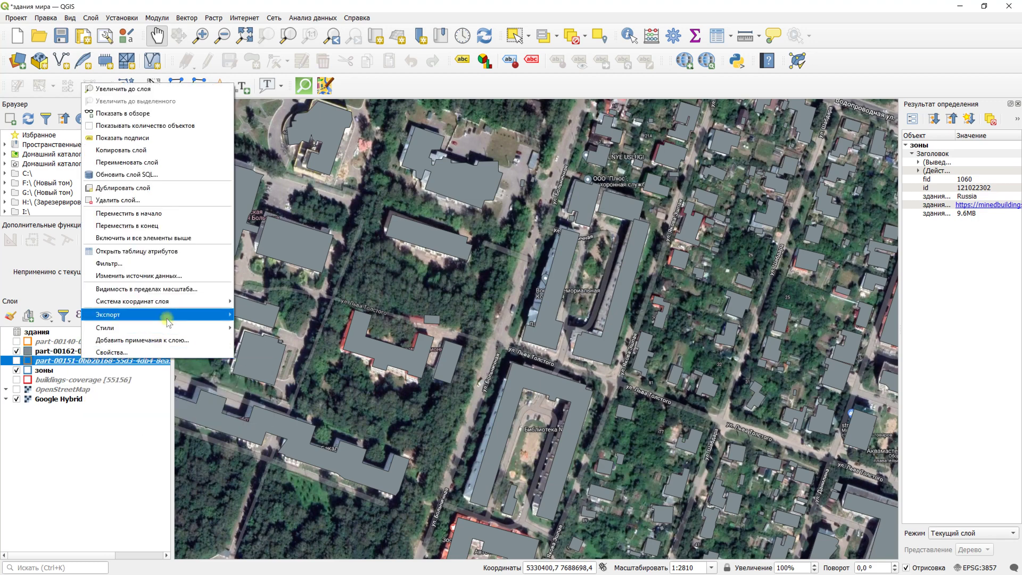
pyautogui.moveTo(169, 332)
pyautogui.moveTo(288, 328)
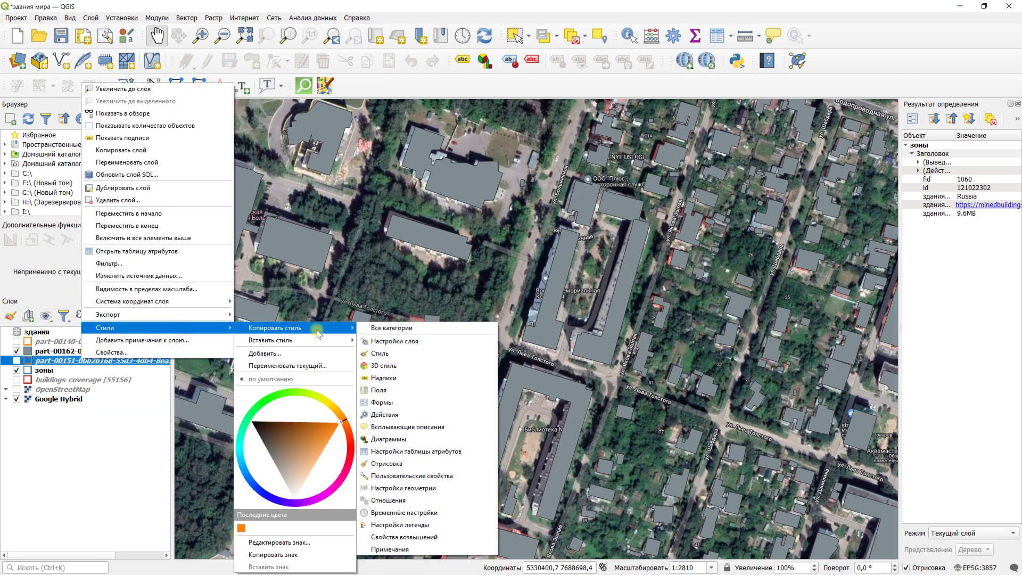
pyautogui.click(387, 329)
pyautogui.rightClick(110, 351)
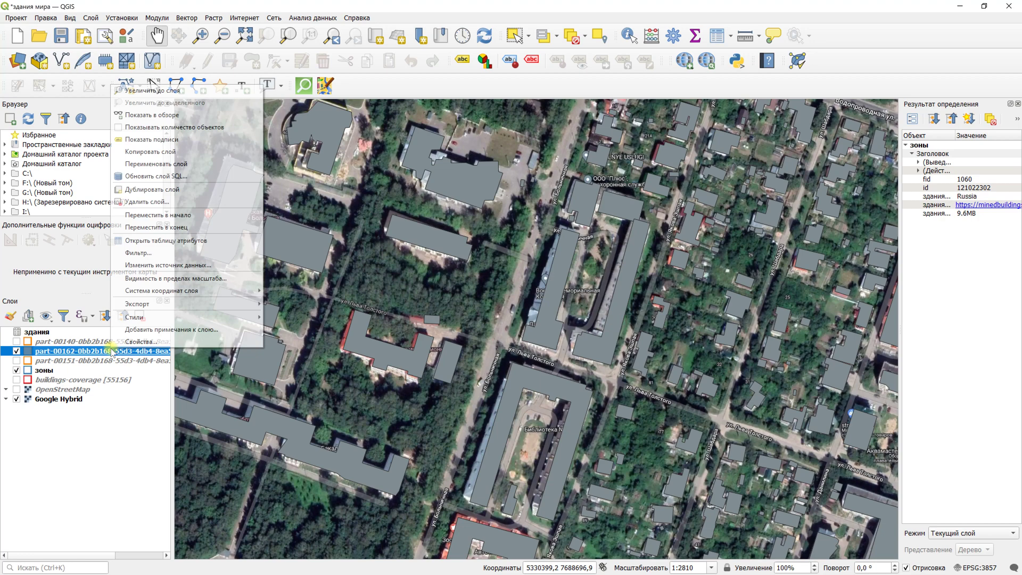
pyautogui.moveTo(177, 320)
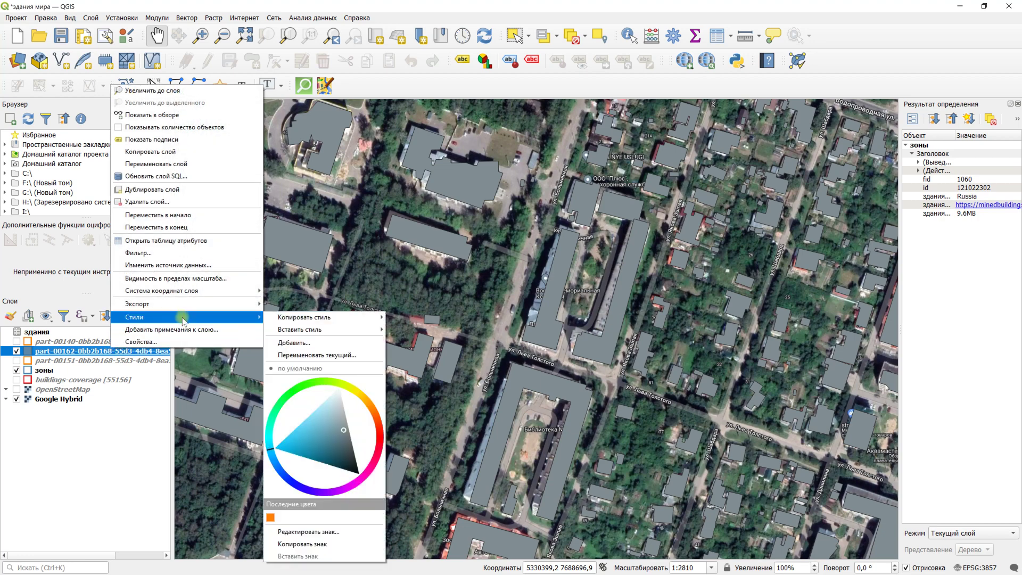
pyautogui.moveTo(281, 330)
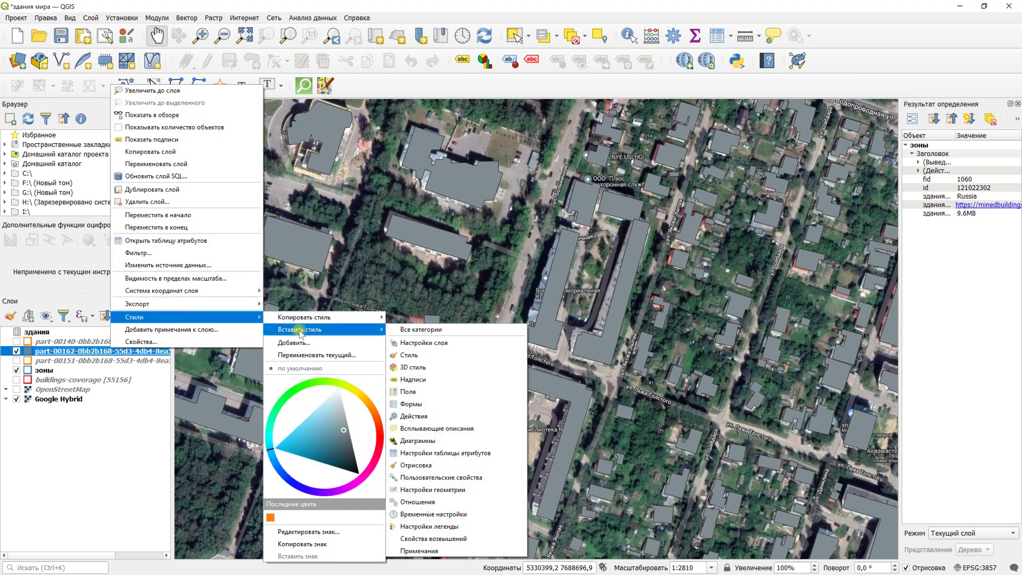
pyautogui.click(436, 331)
# - Examine the part-00162 building footprints across Йошкар-Ола and up close around ул. Машиностроителей
pyautogui.scroll(-4, 565, 298)
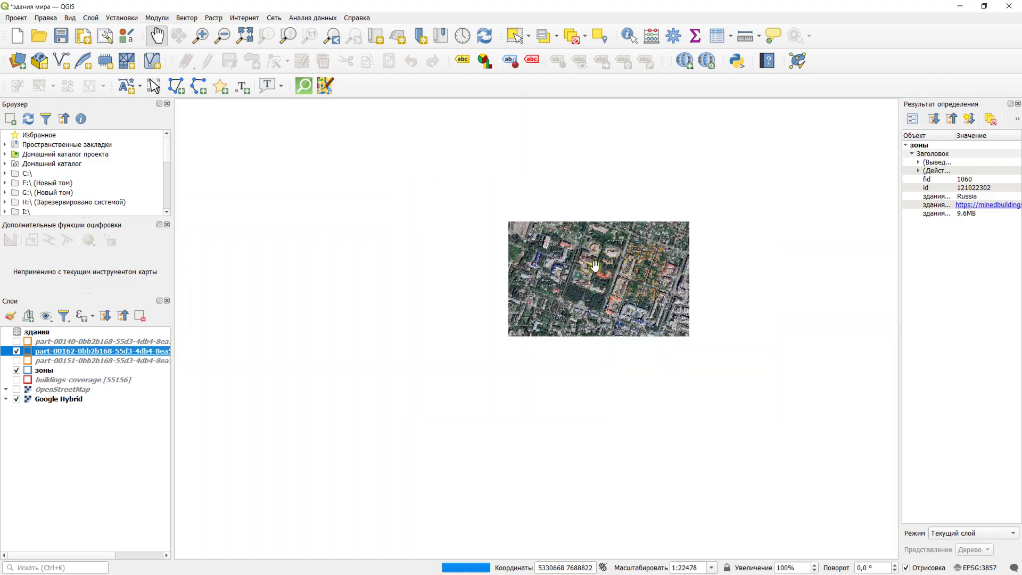
pyautogui.scroll(2, 566, 298)
pyautogui.scroll(-2, 565, 301)
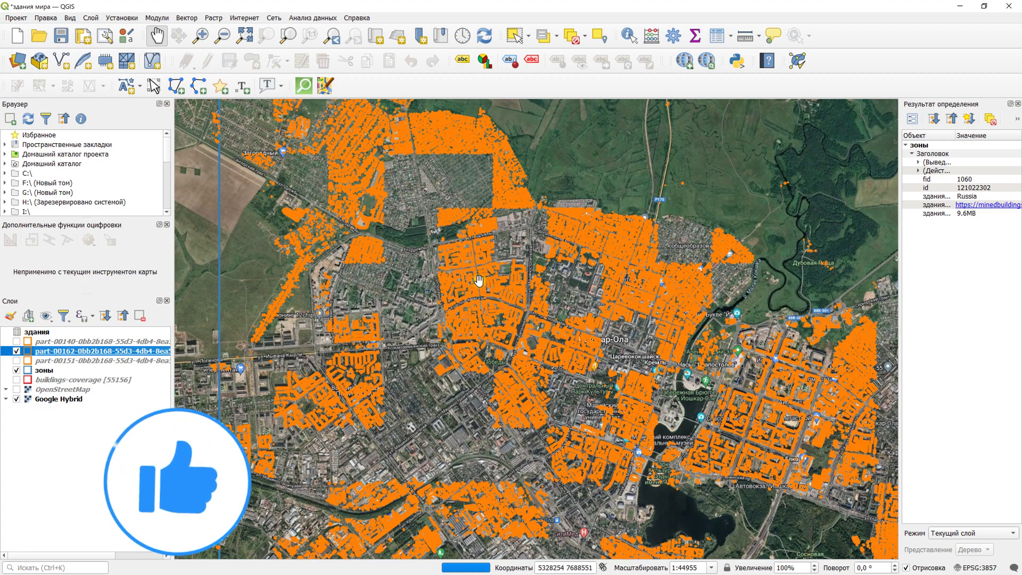
pyautogui.scroll(2, 482, 360)
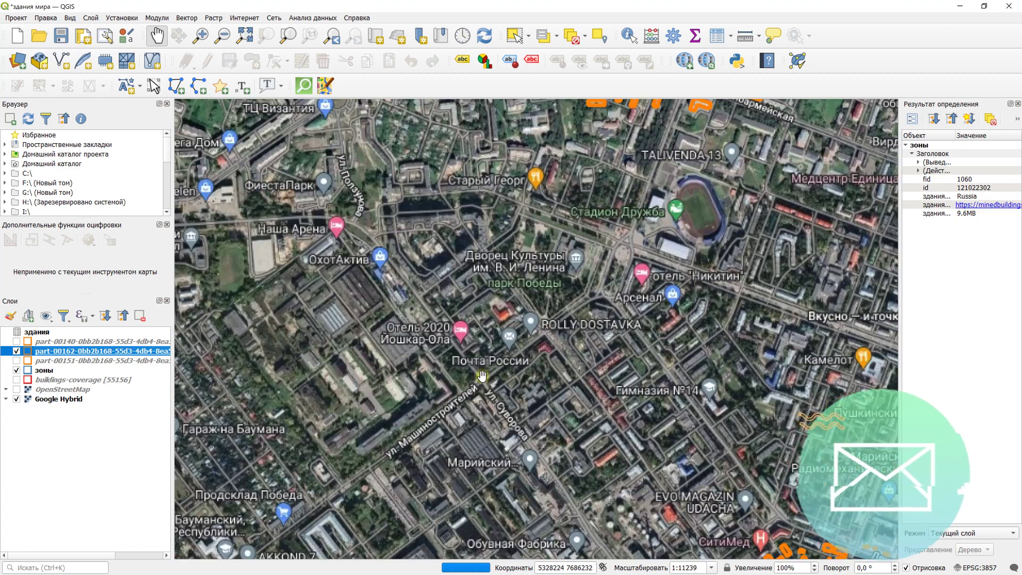
pyautogui.scroll(1, 482, 360)
pyautogui.scroll(1, 484, 349)
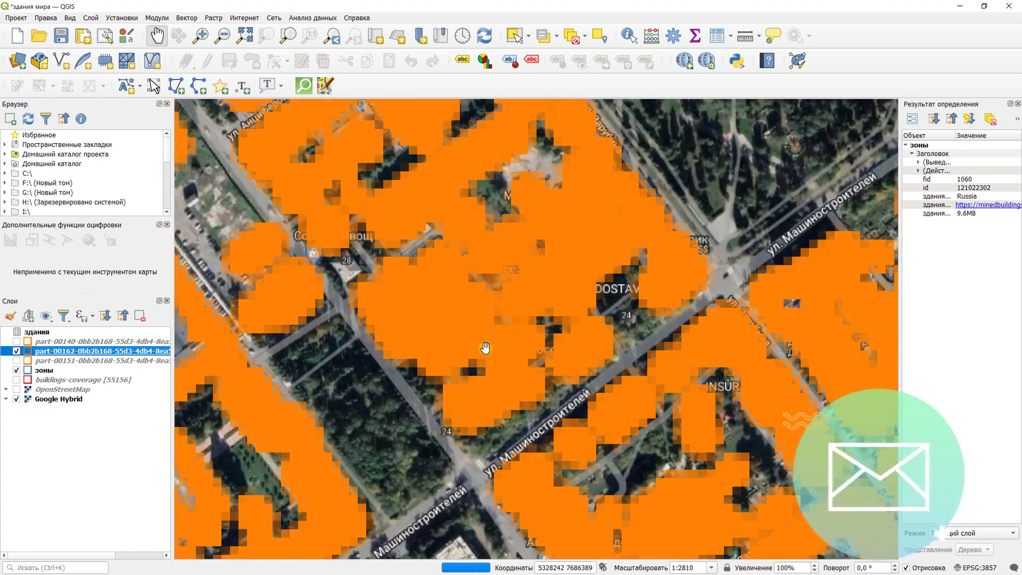